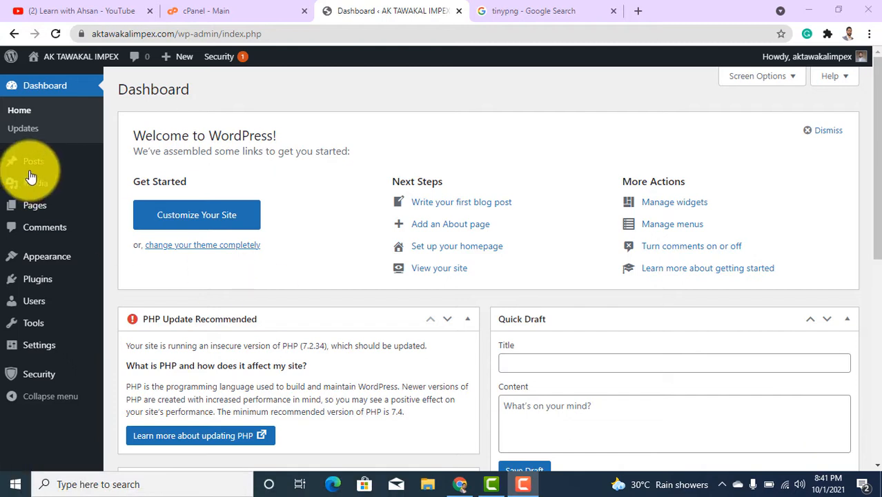
- Search the plugin directory for "classic editor", then install and activate the Classic Editor plugin
mouse_move(42, 167)
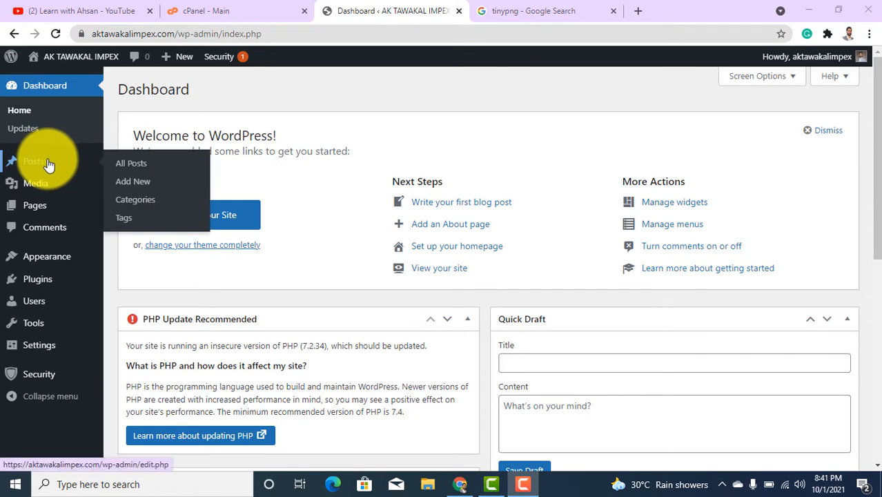
click(48, 282)
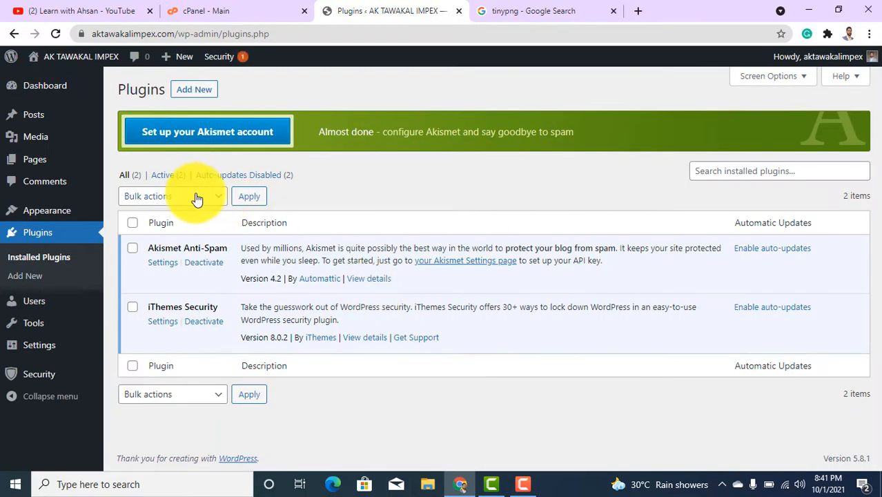
click(203, 91)
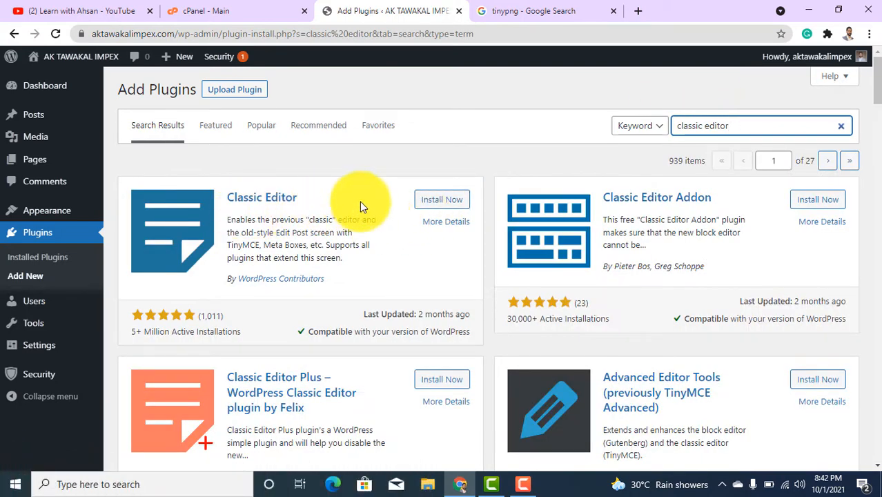
click(429, 198)
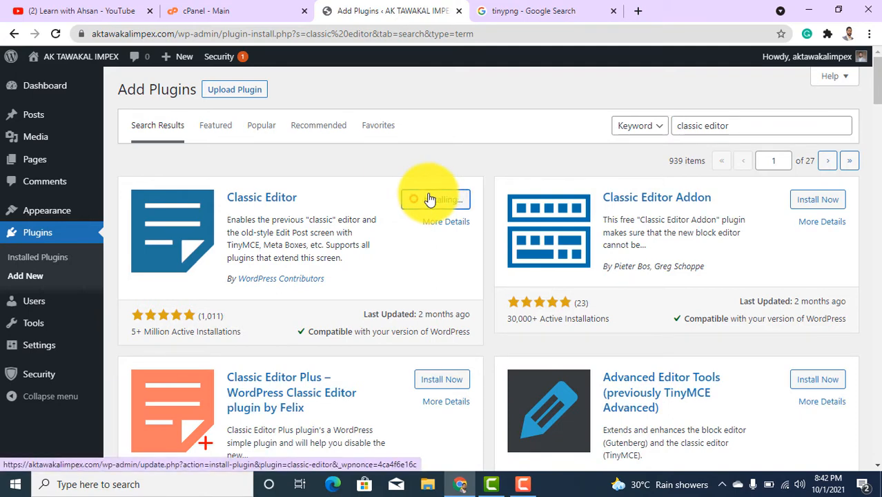
click(433, 200)
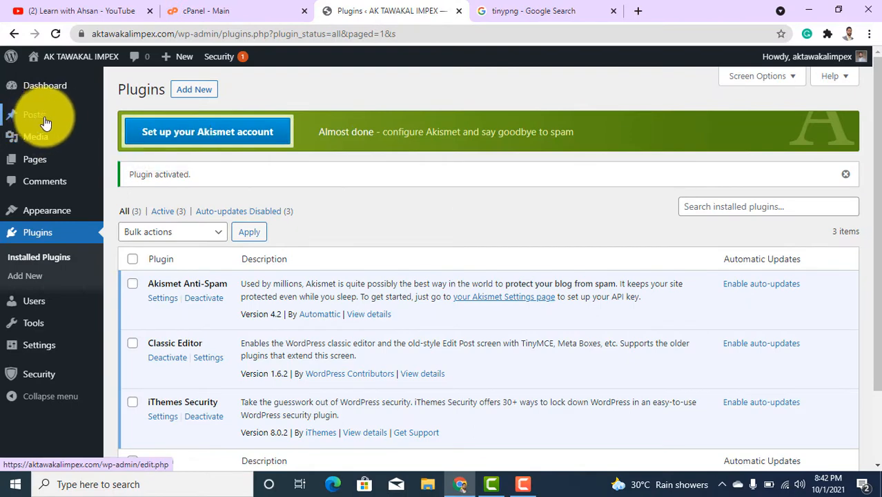
- Open the Media Library's upload area and select the Google Ads, fb ads and wordpress images on the desktop
mouse_move(43, 122)
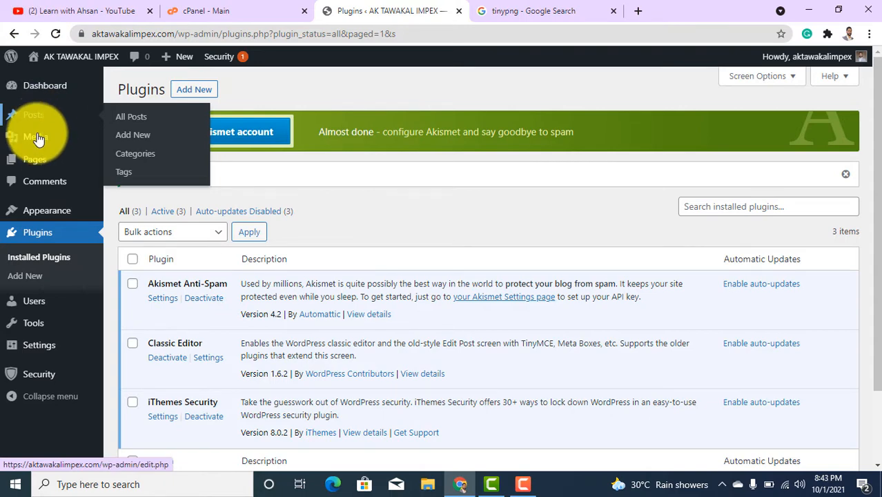
click(38, 142)
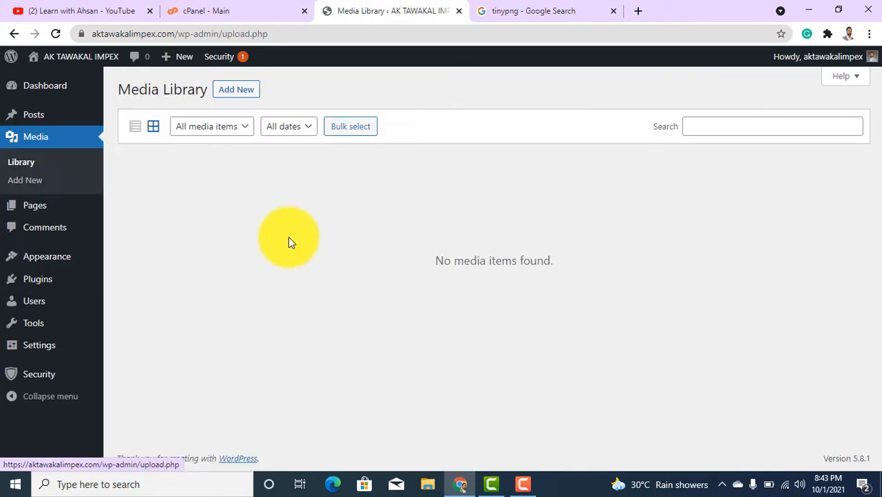
click(232, 92)
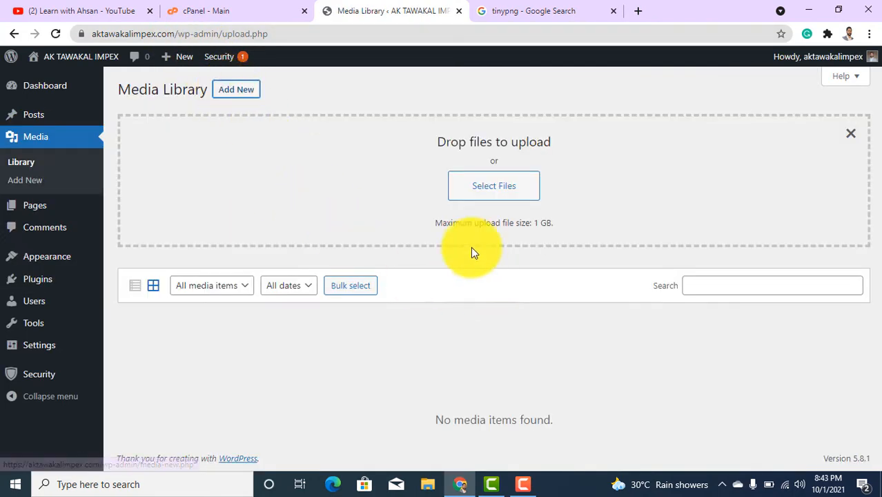
click(836, 12)
drag(113, 203, 65, 359)
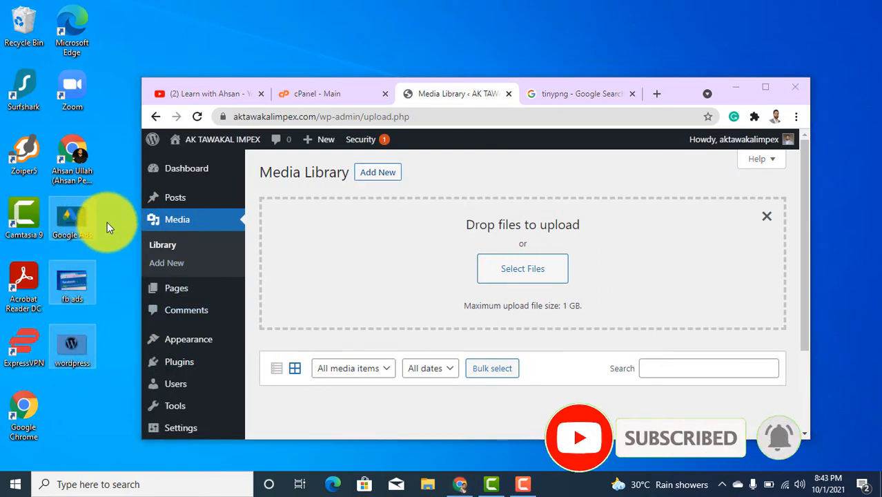
drag(106, 221, 73, 362)
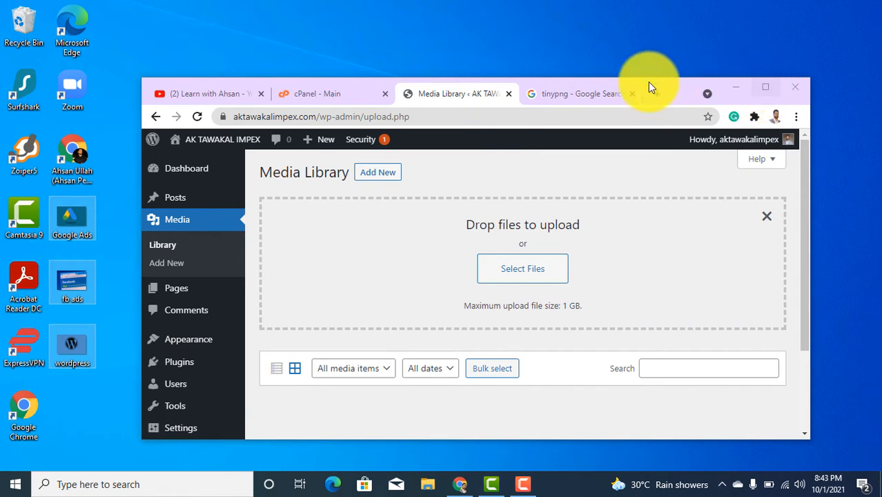
- Check the file size of the desktop's Google Ads image in its properties
click(90, 224)
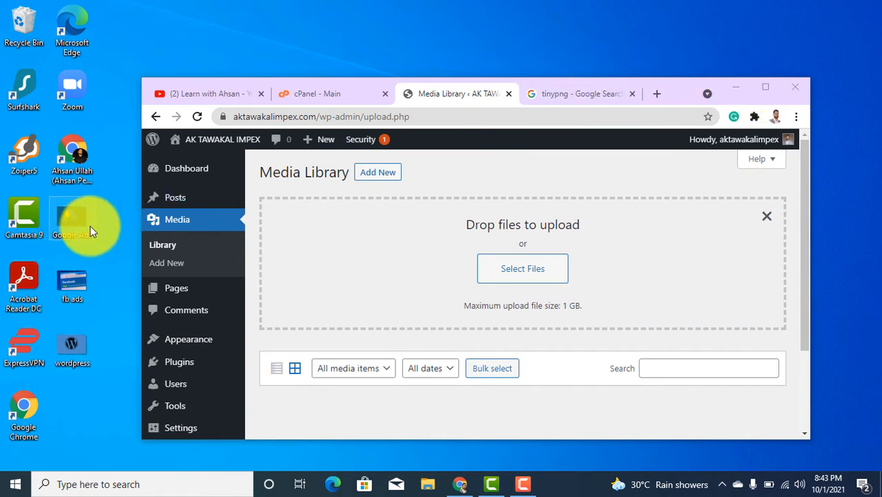
right_click(75, 220)
click(133, 459)
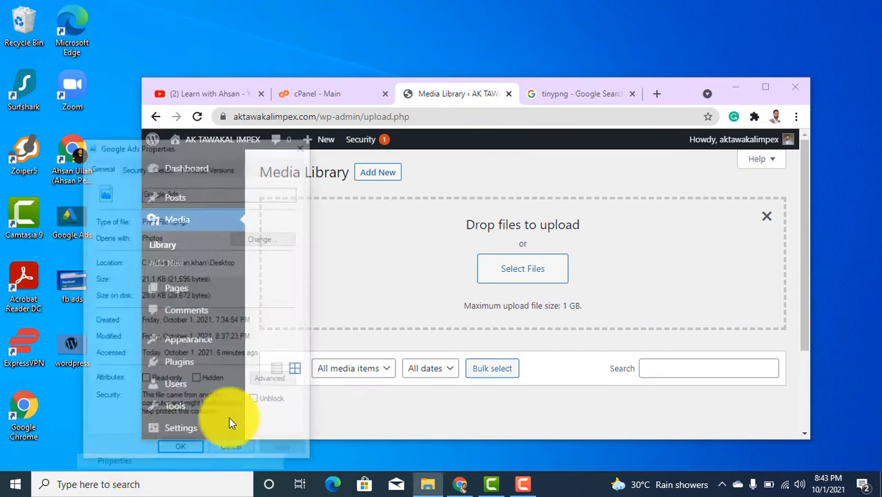
drag(142, 283, 167, 284)
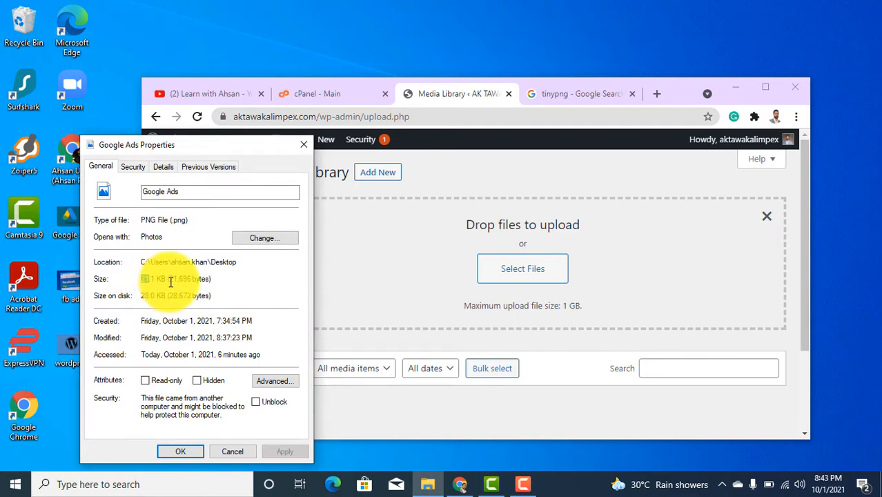
click(185, 452)
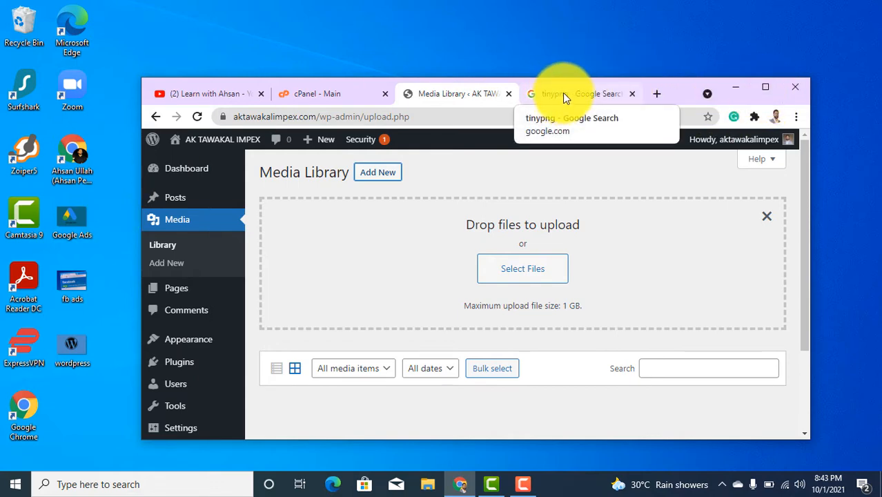
- Open the TinyPNG website from the Google search results for tinypng
click(739, 88)
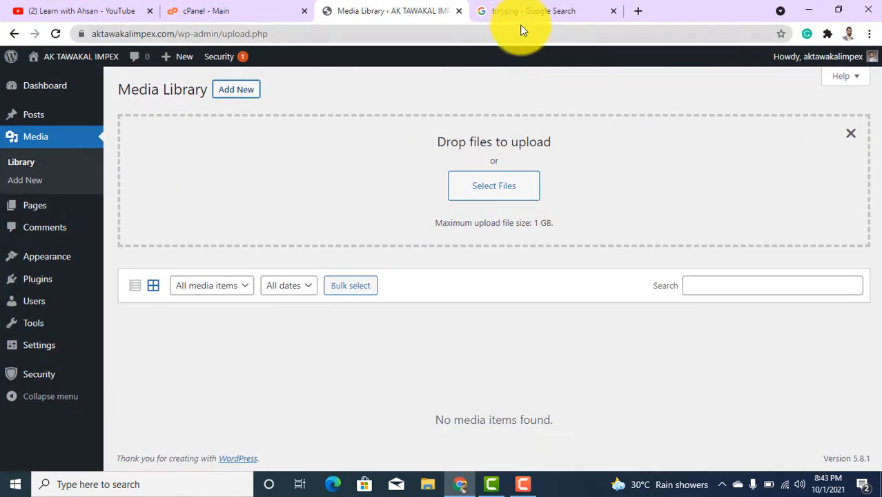
click(524, 17)
click(579, 177)
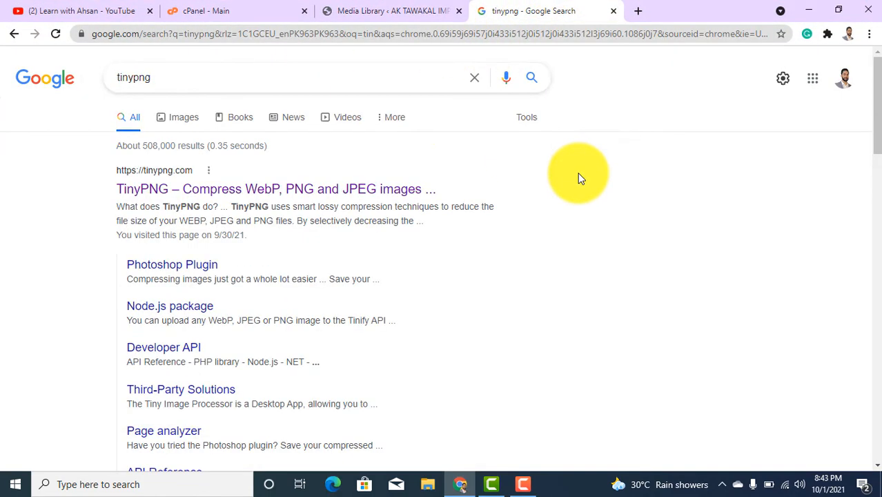
click(183, 188)
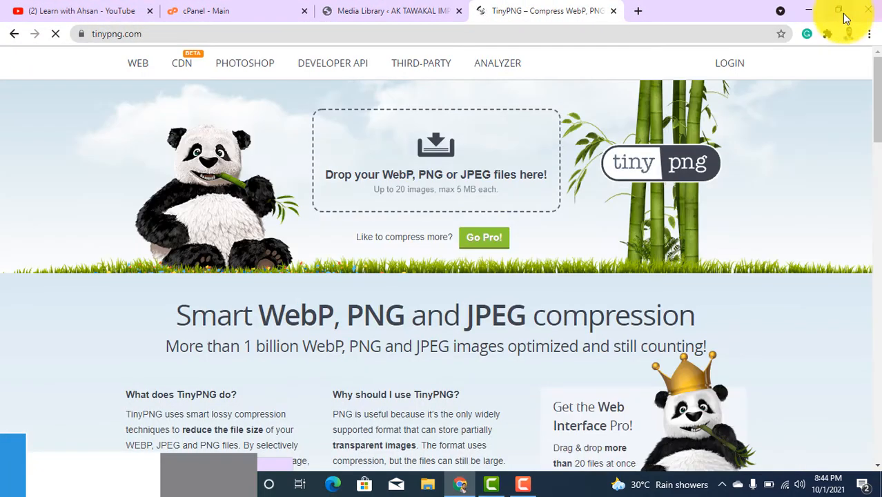
- Compress the Google Ads, fb ads and wordpress images from the desktop with TinyPNG
click(838, 11)
drag(118, 200, 70, 360)
drag(73, 220, 502, 238)
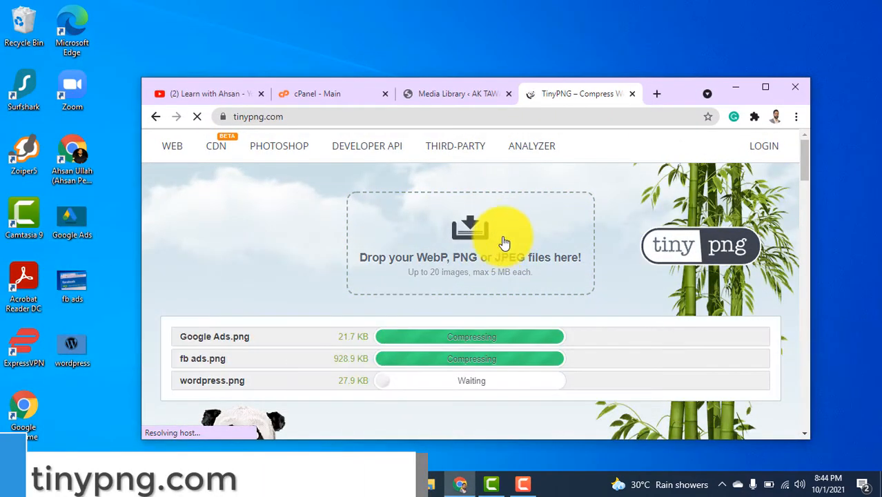
scroll(600, 296, down, 3)
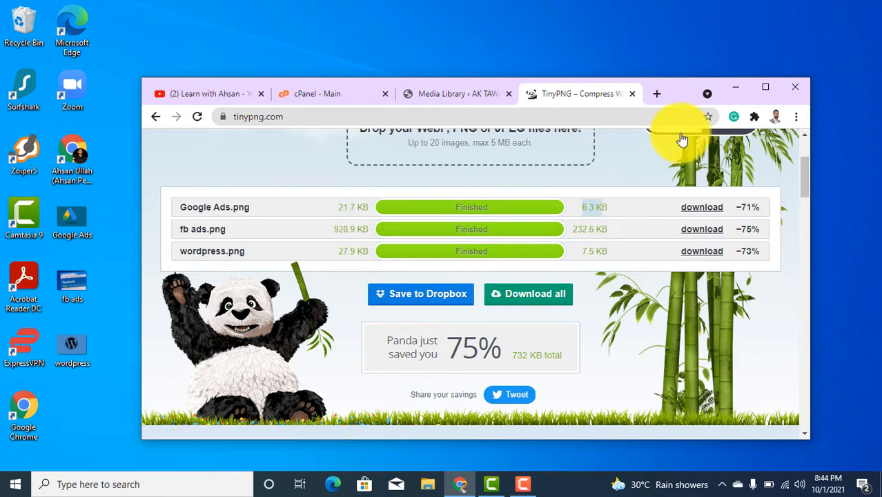
- Return to the WordPress Media Library and upload the Google Ads, fb ads and wordpress images from the desktop
click(764, 93)
click(396, 10)
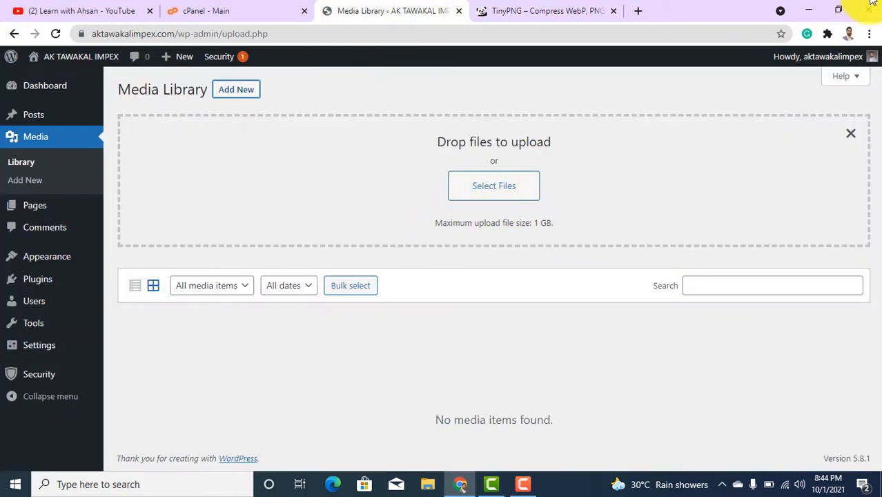
click(838, 9)
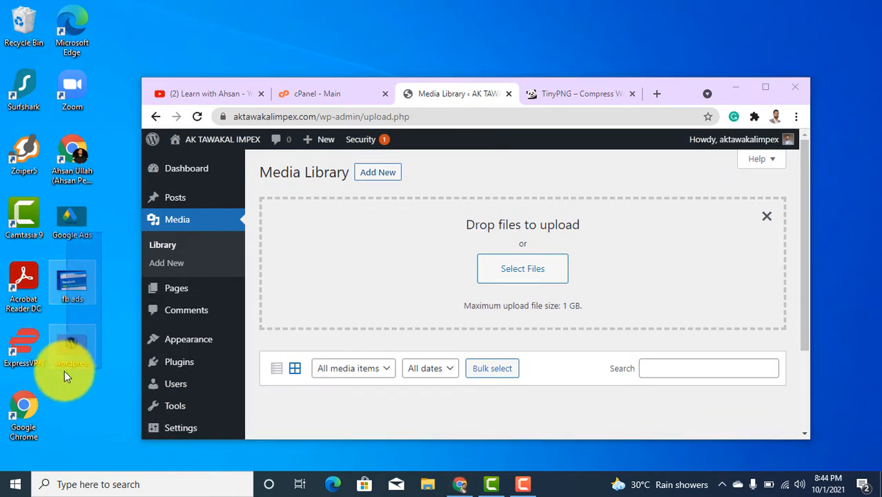
drag(65, 370, 65, 371)
drag(66, 275, 405, 251)
click(766, 88)
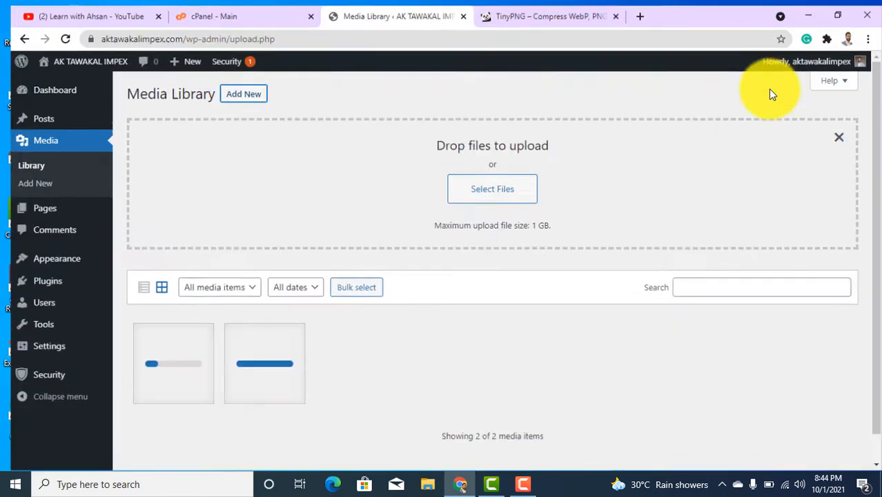
scroll(536, 261, down, 1)
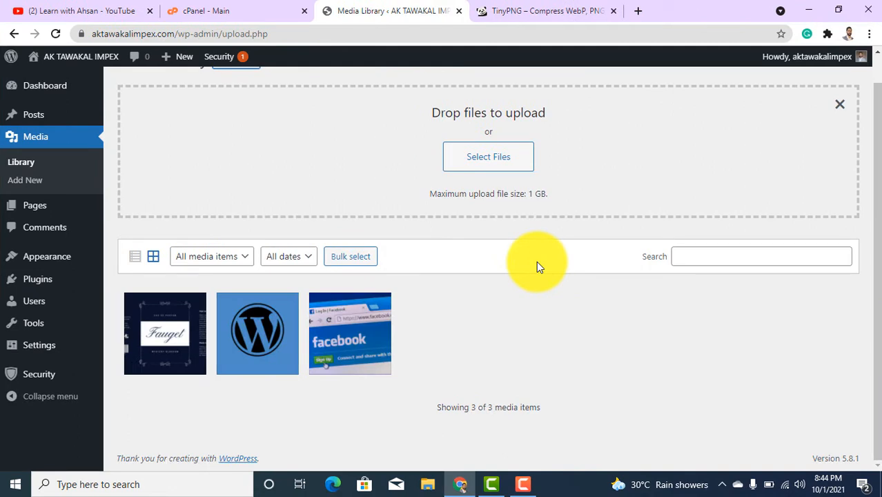
- Create a new post titled "How to make wordpress website" and place the cursor in its empty body
click(43, 119)
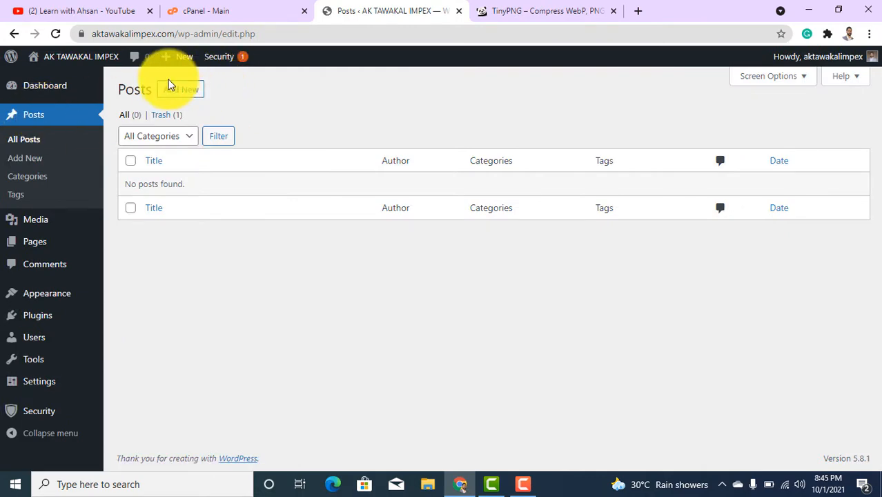
click(182, 91)
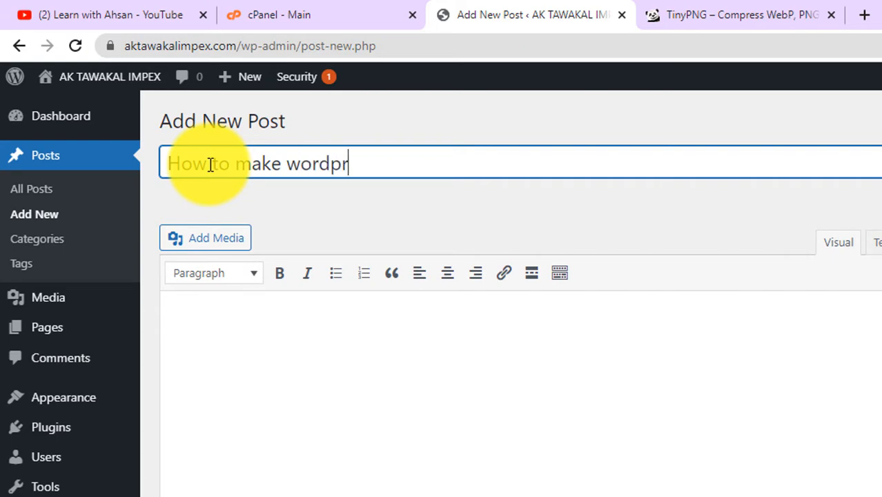
text(ess website)
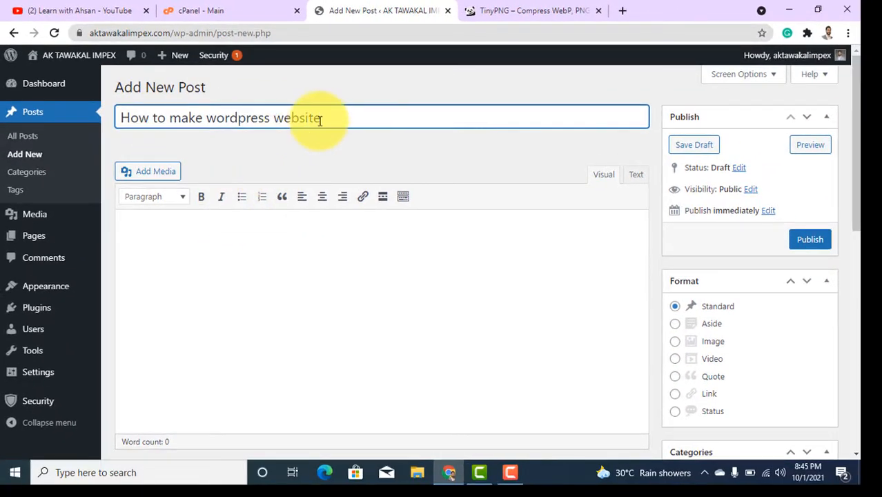
drag(320, 120, 119, 114)
click(197, 167)
click(208, 273)
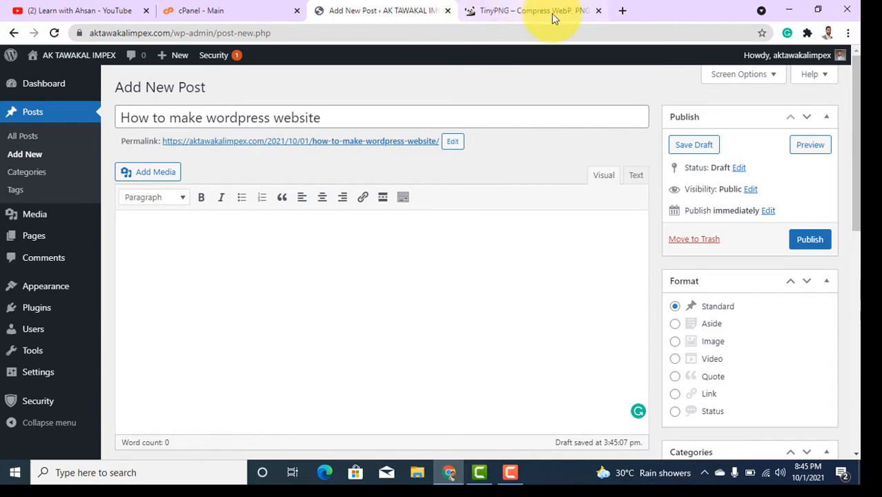
- Open lipsum.com in a new tab and copy its text from the standard Lorem Ipsum passage through the last 1914 translation
click(623, 11)
click(375, 32)
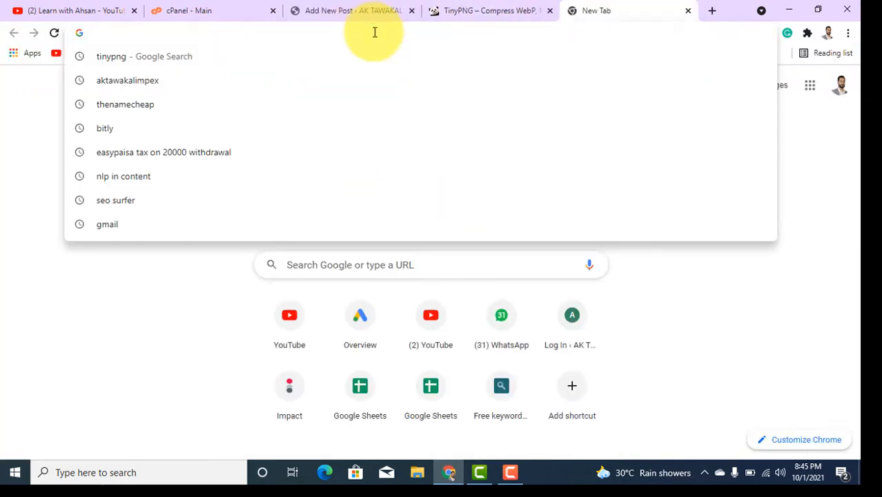
text(lipsum.com)
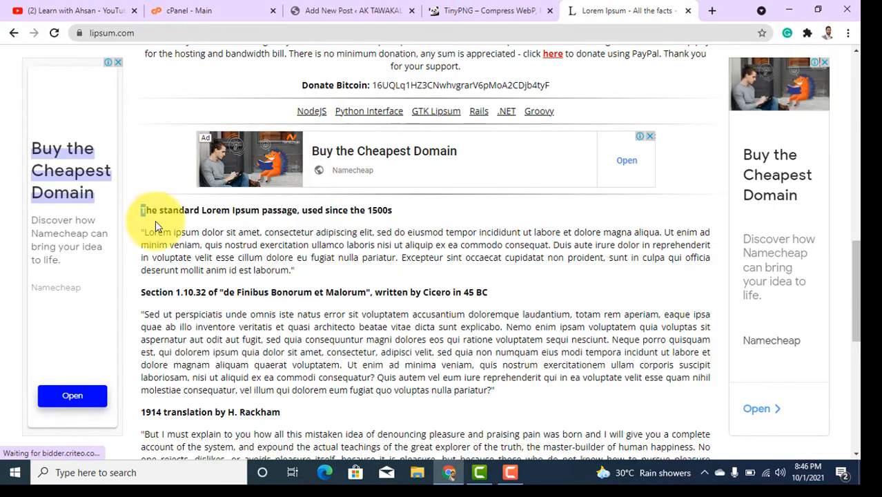
drag(141, 209, 348, 339)
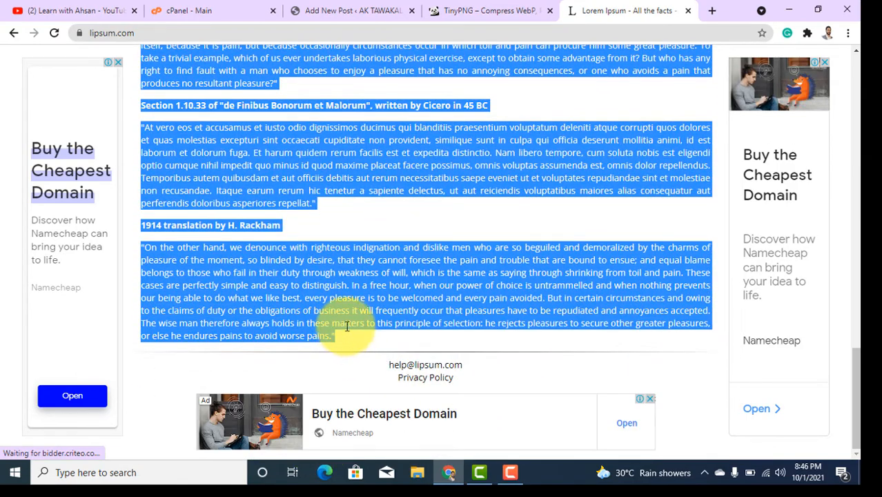
- Paste the copied Lorem Ipsum text into the body of the new WordPress post
click(338, 7)
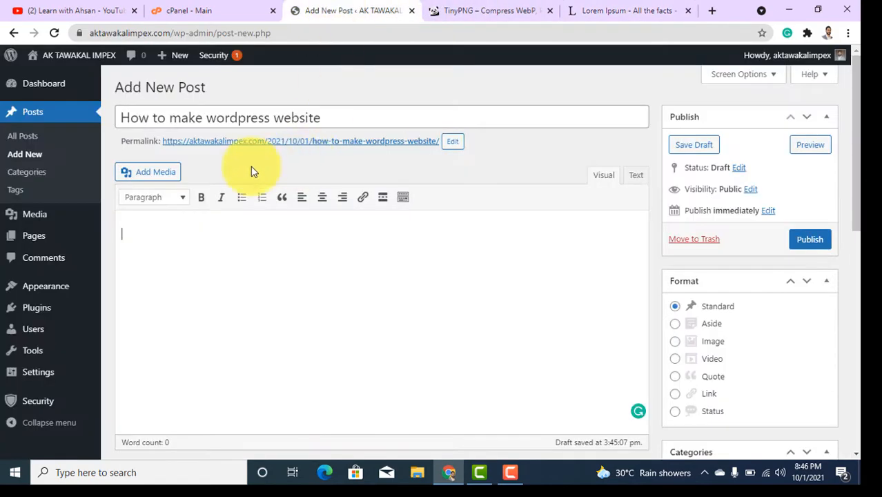
click(147, 226)
key(ctrl+v)
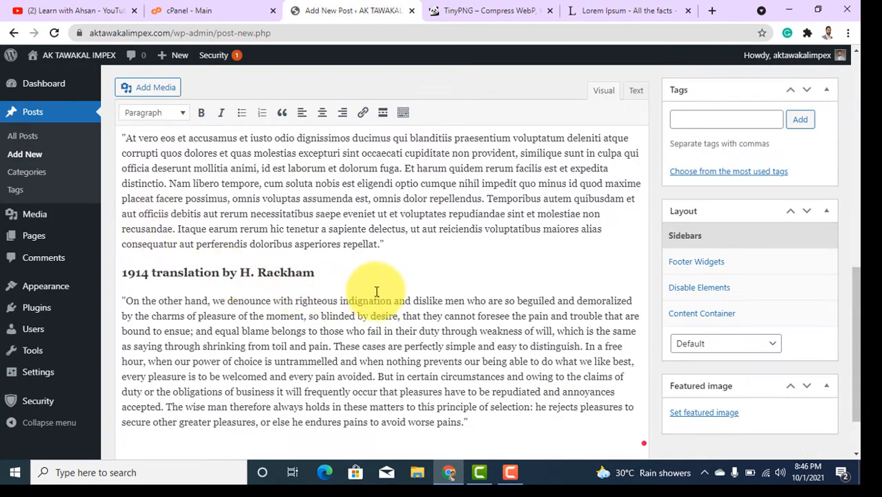
scroll(400, 290, up, 4)
scroll(405, 290, up, 3)
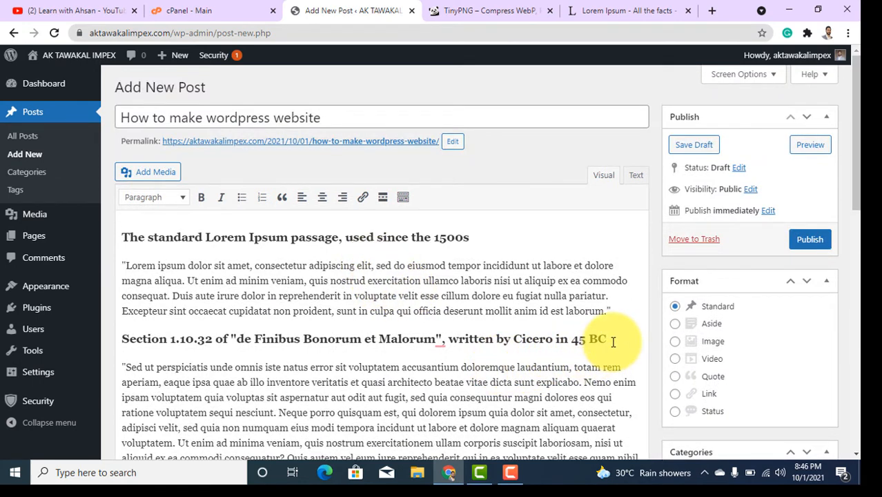
- Open the "How to Secure WordPress Website" video from the YouTube channel's uploads and copy its web address
click(109, 13)
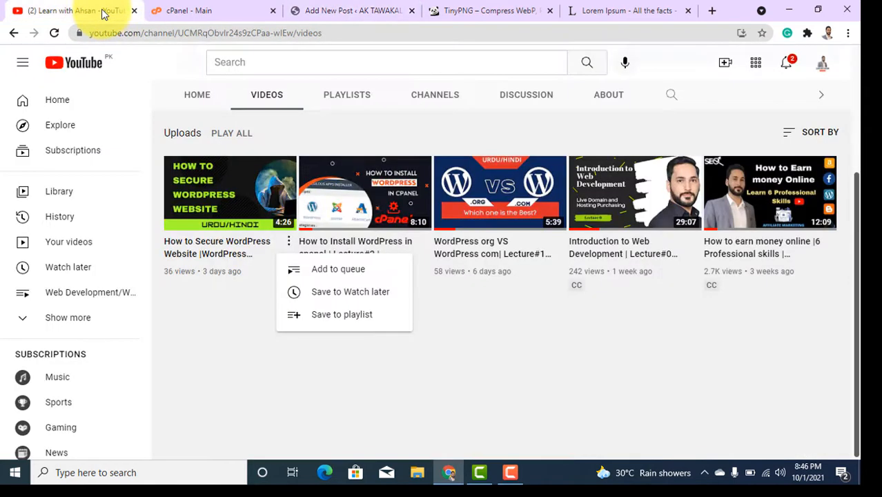
click(226, 193)
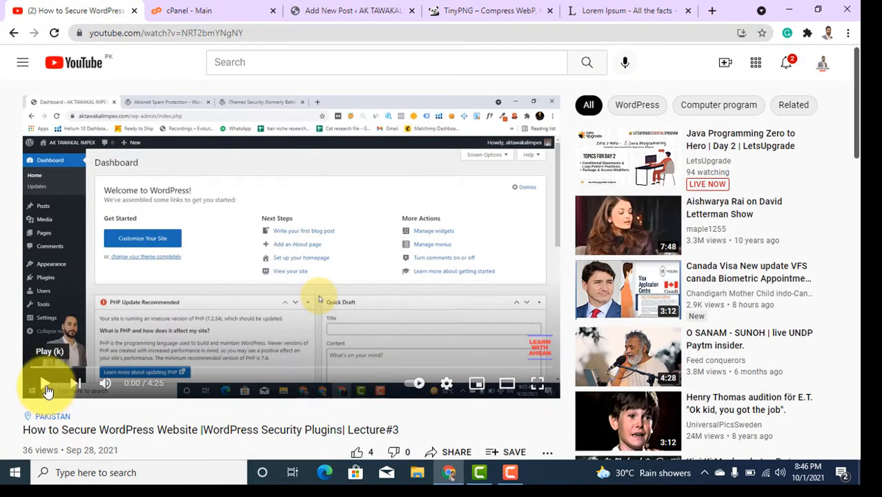
click(186, 39)
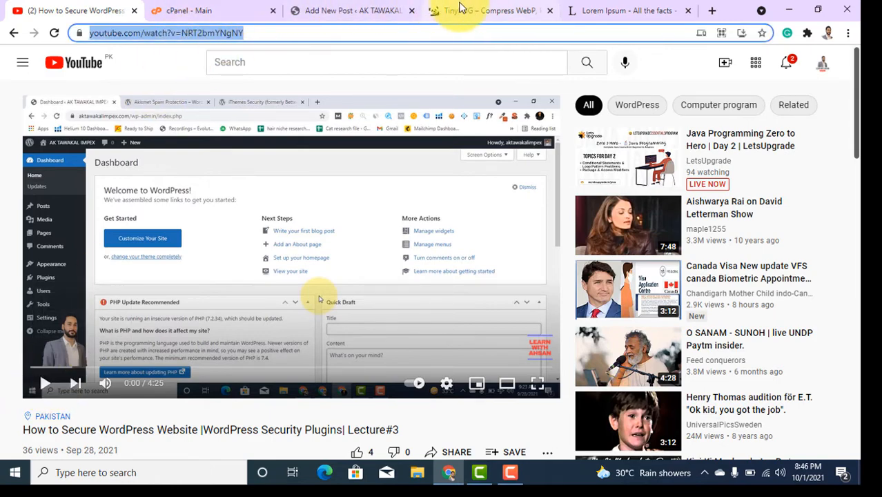
- Return to the new WordPress post and embed the copied YouTube video link below the Section 1.10.32 paragraph
click(358, 10)
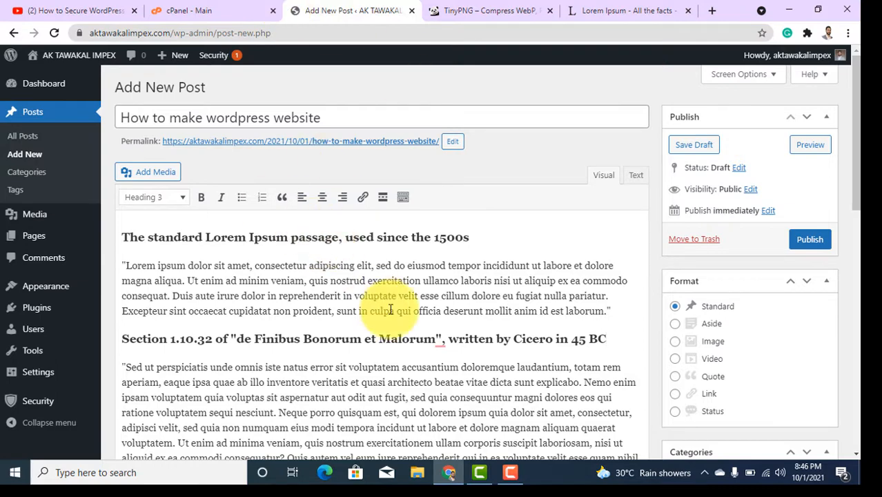
scroll(398, 340, down, 2)
scroll(352, 345, up, 3)
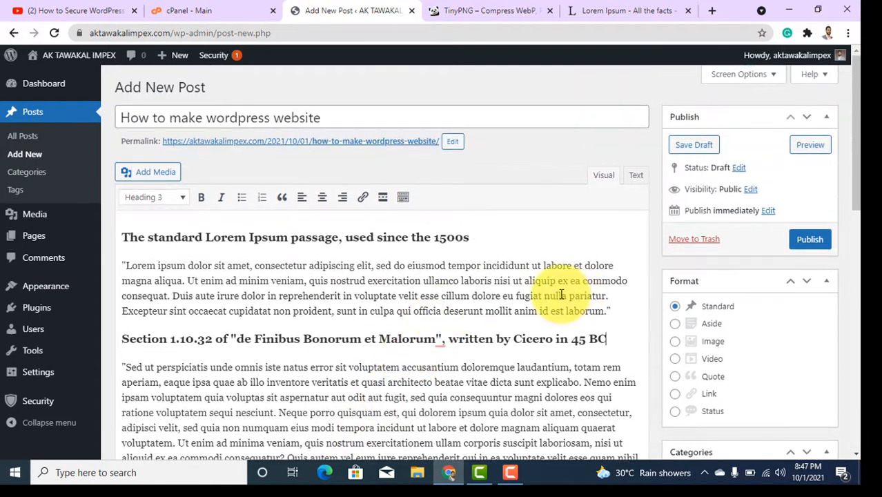
click(613, 311)
scroll(591, 345, down, 3)
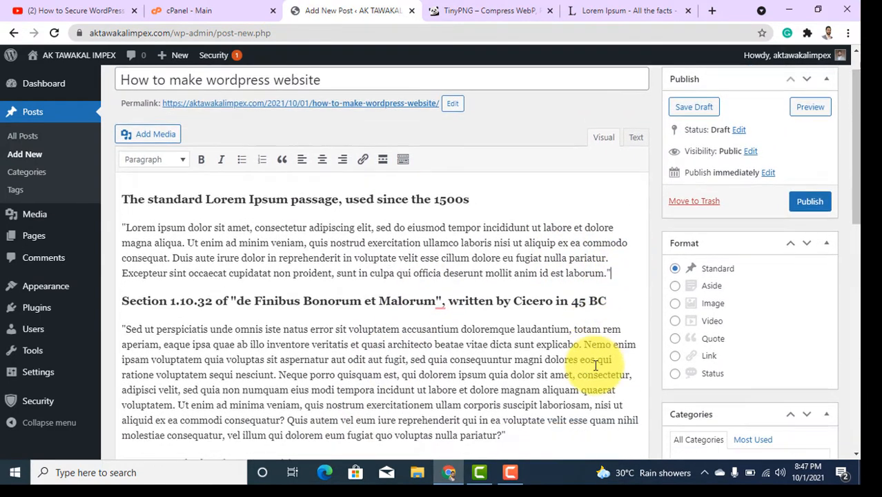
click(543, 352)
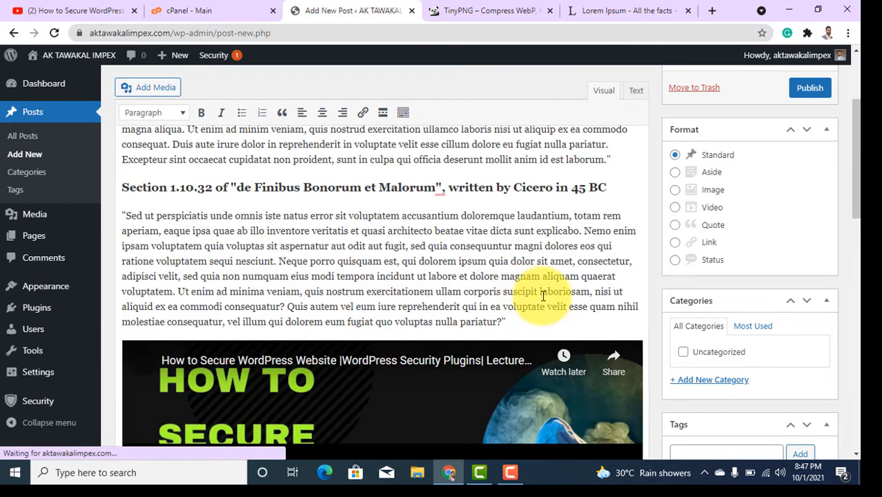
- Insert wordpress.png from the Media Library on a new line below the 1914 translation paragraph that follows the video
scroll(531, 293, down, 2)
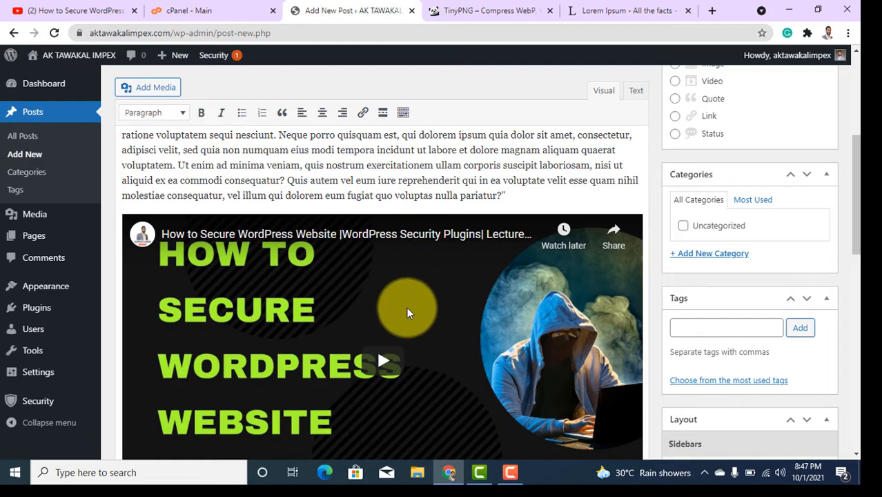
scroll(407, 288, down, 2)
scroll(407, 288, down, 2)
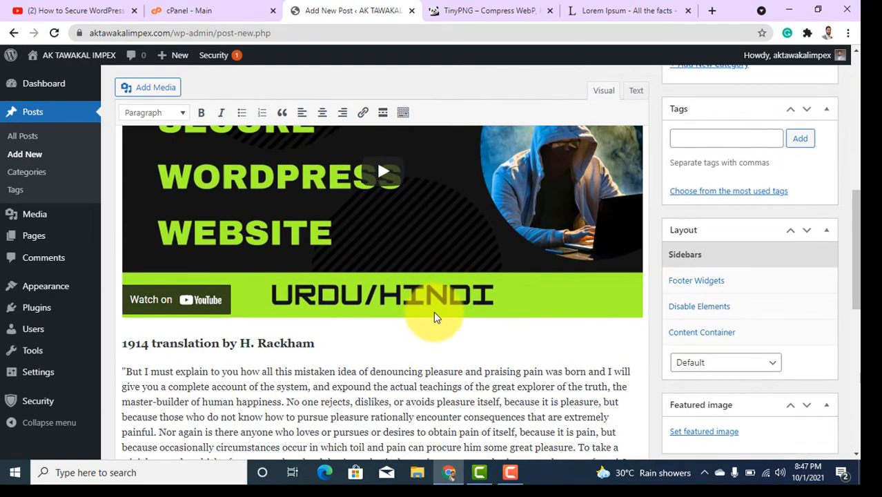
scroll(437, 311, up, 4)
scroll(442, 321, down, 9)
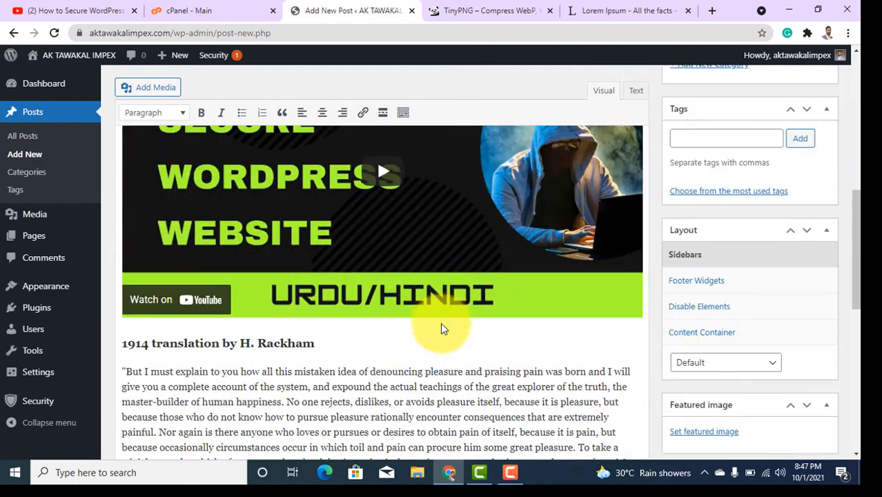
click(445, 307)
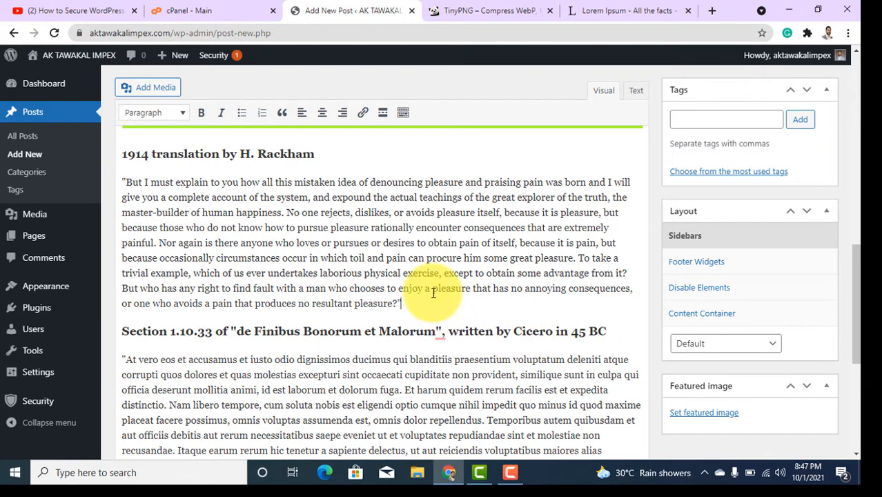
key(Return)
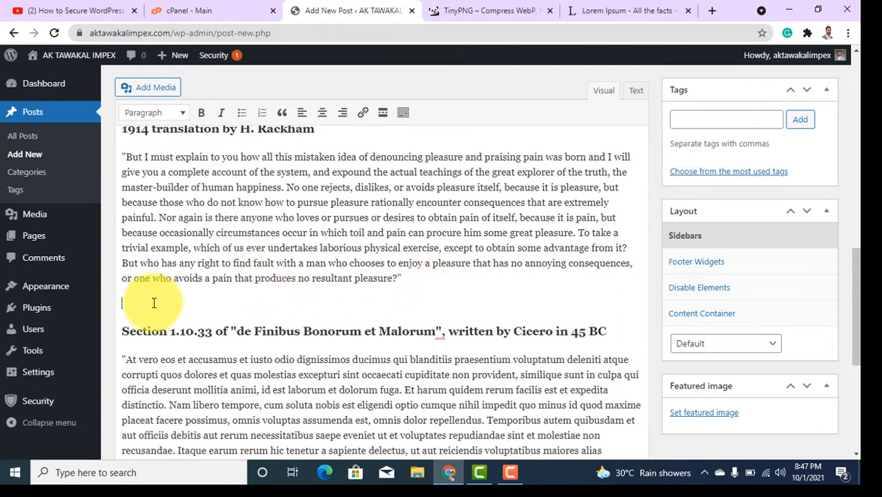
click(141, 89)
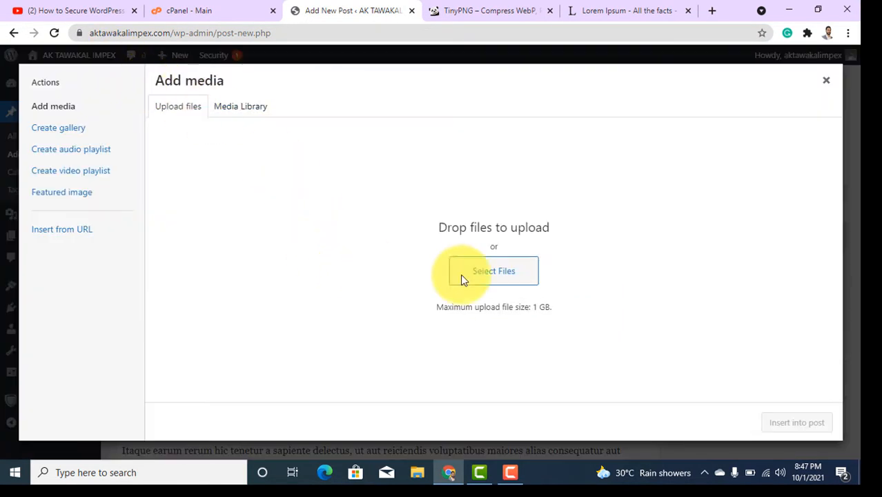
click(234, 108)
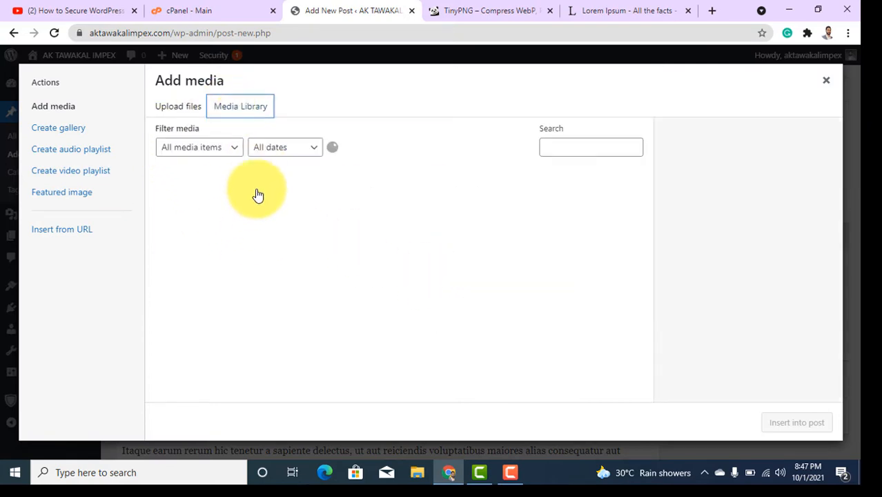
click(303, 220)
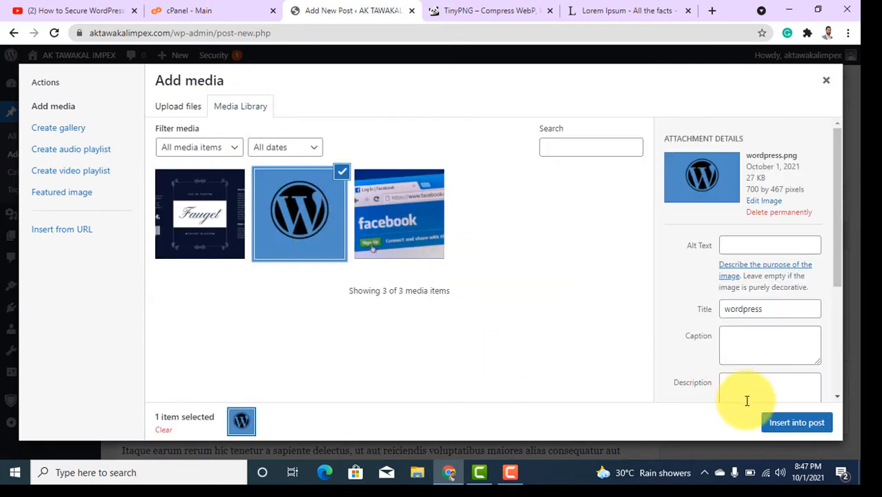
click(796, 422)
- Set the inserted WordPress image to Center alignment and Full Size – 700 × 467
scroll(376, 387, down, 2)
click(303, 200)
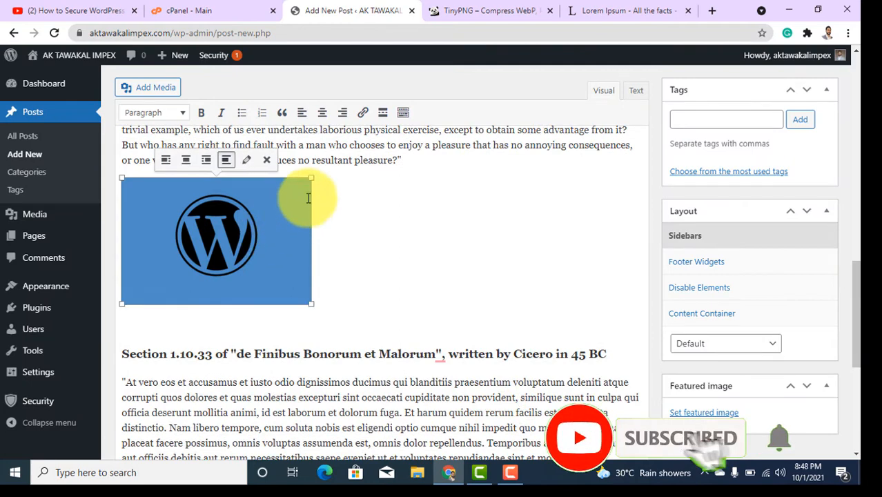
click(247, 163)
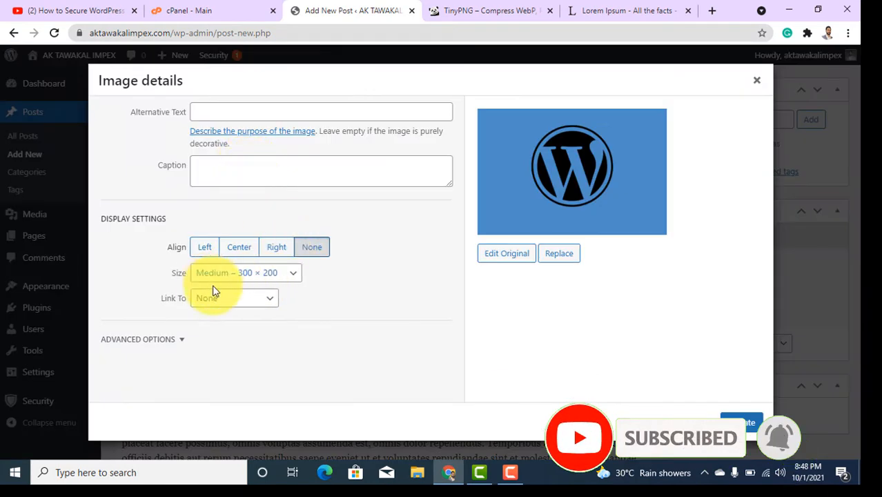
click(240, 247)
click(271, 275)
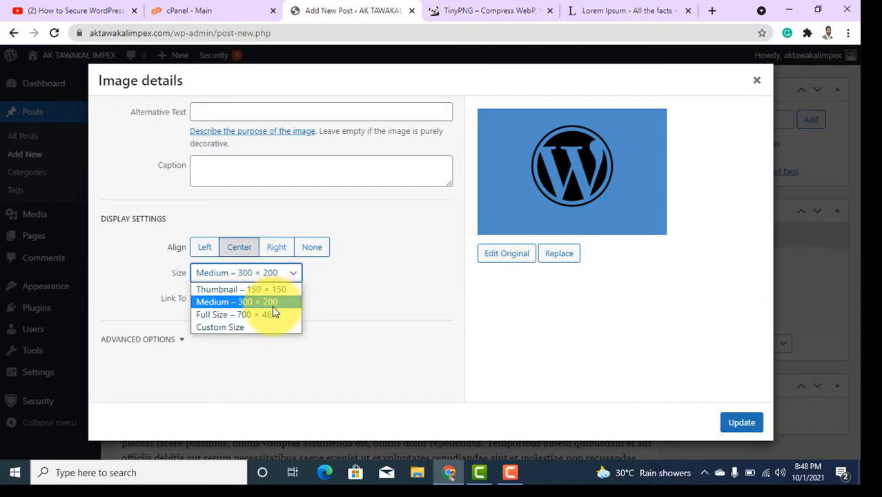
click(274, 315)
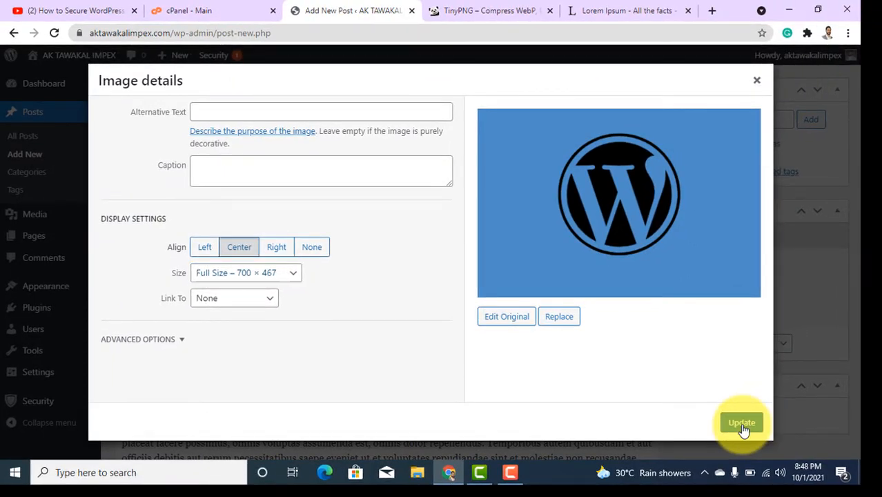
click(742, 423)
- Format the post's first heading, "The standard Lorem Ipsum passage, used since the 1500s", as Heading 1
scroll(508, 321, down, 3)
scroll(492, 296, up, 5)
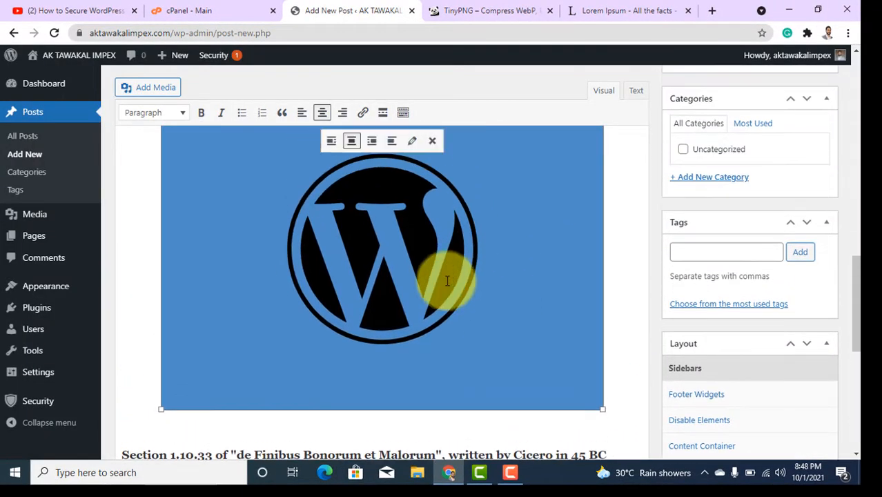
scroll(447, 281, up, 15)
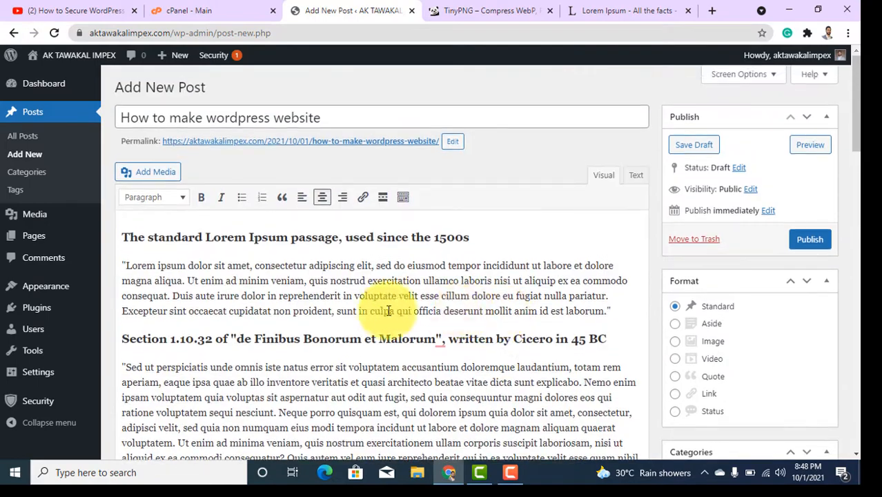
drag(471, 237, 119, 233)
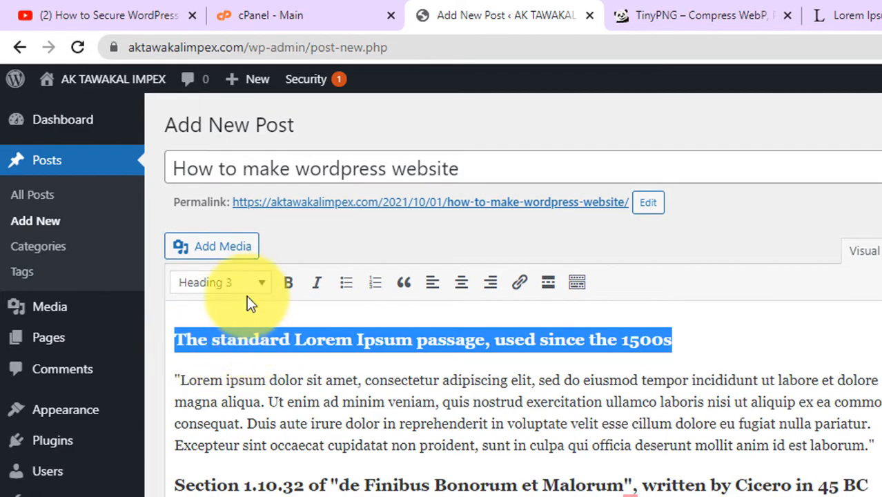
click(252, 294)
click(270, 349)
- Format the heading beginning "Section 1.10.32 of de Finibus Bonorum et Malorum" as Heading 2
scroll(462, 355, down, 1)
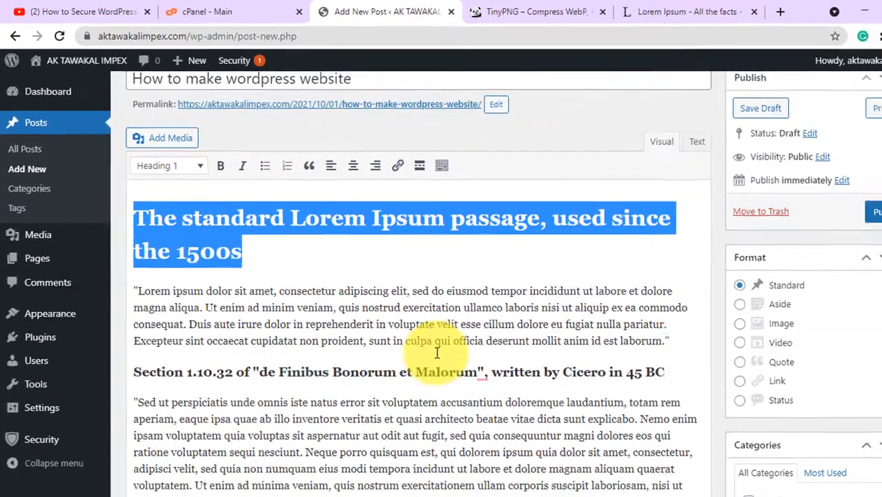
click(449, 356)
scroll(497, 367, down, 2)
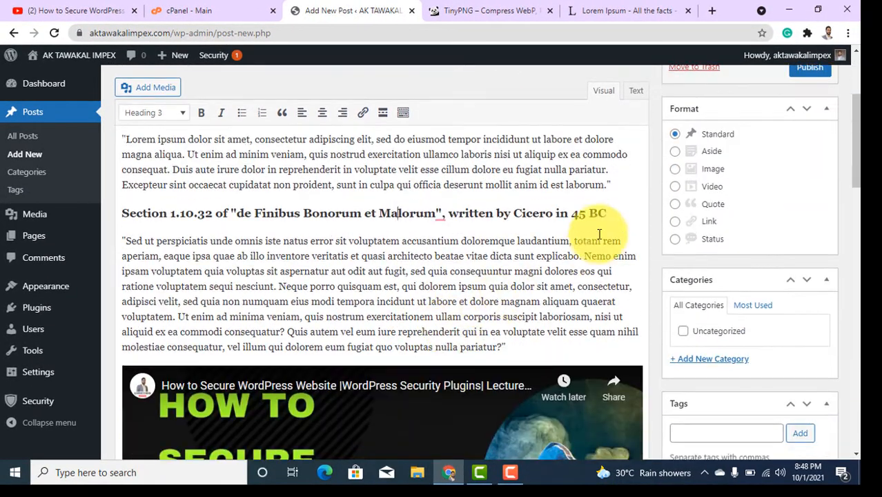
click(681, 227)
drag(607, 213, 122, 207)
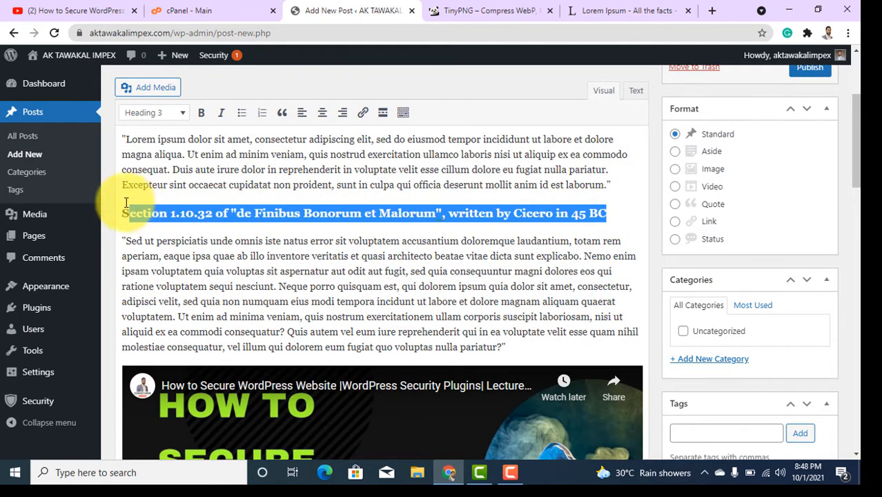
click(146, 122)
click(168, 186)
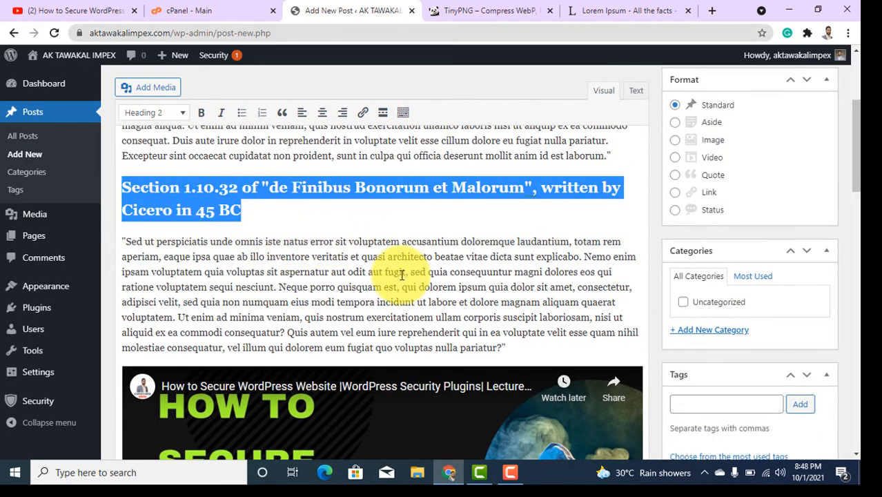
- Toggle the Heading 3 style off for the "1914 translation" heading directly below the embedded video
scroll(407, 290, down, 3)
scroll(421, 270, down, 5)
scroll(413, 282, up, 2)
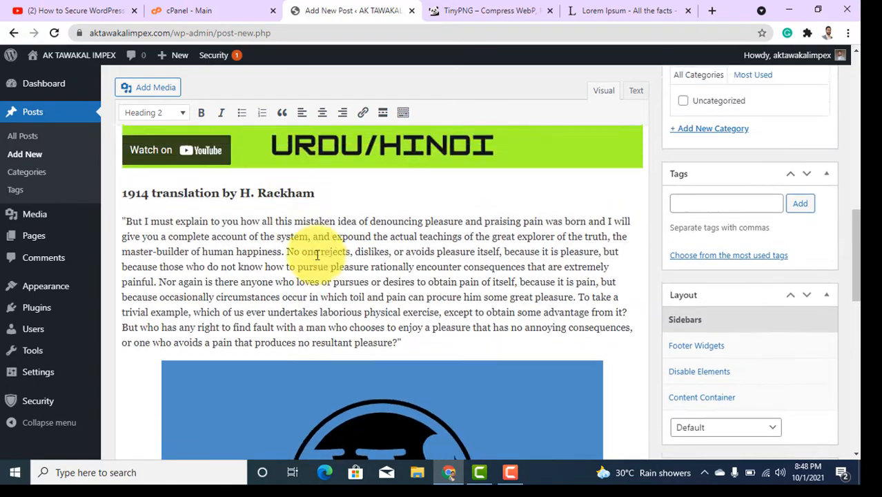
drag(316, 238, 148, 198)
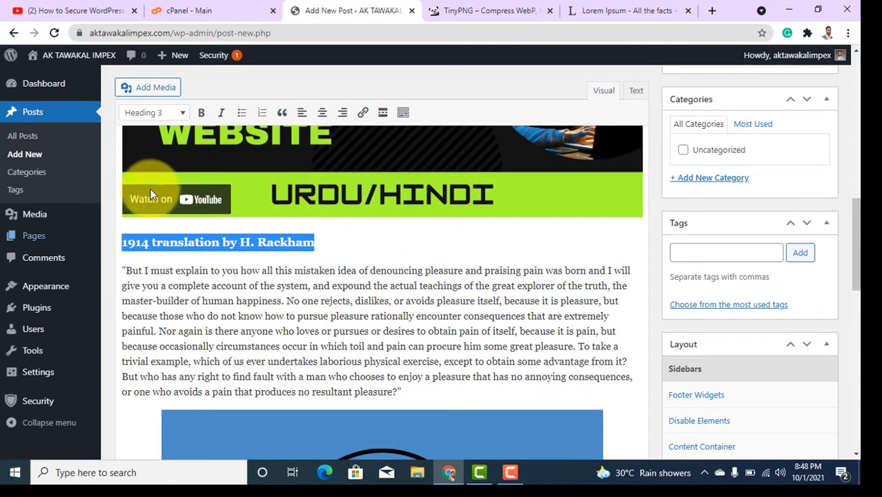
click(159, 112)
click(192, 211)
scroll(327, 314, up, 10)
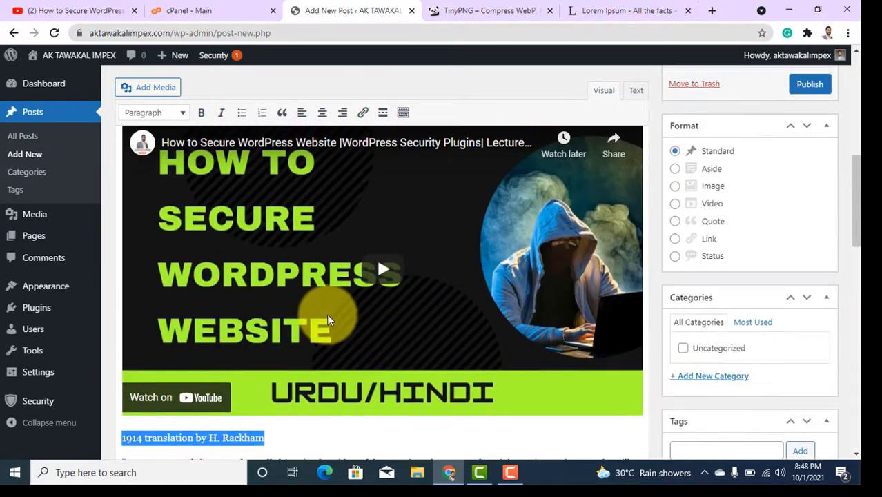
scroll(267, 281, up, 1)
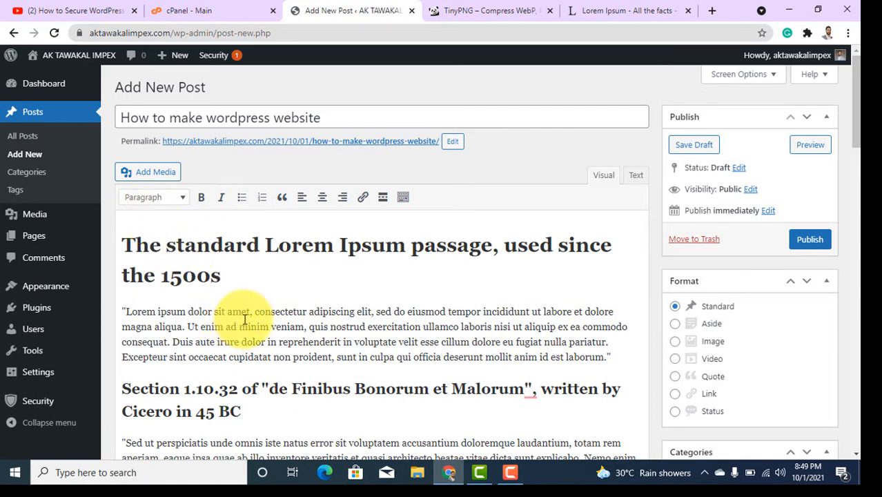
click(146, 197)
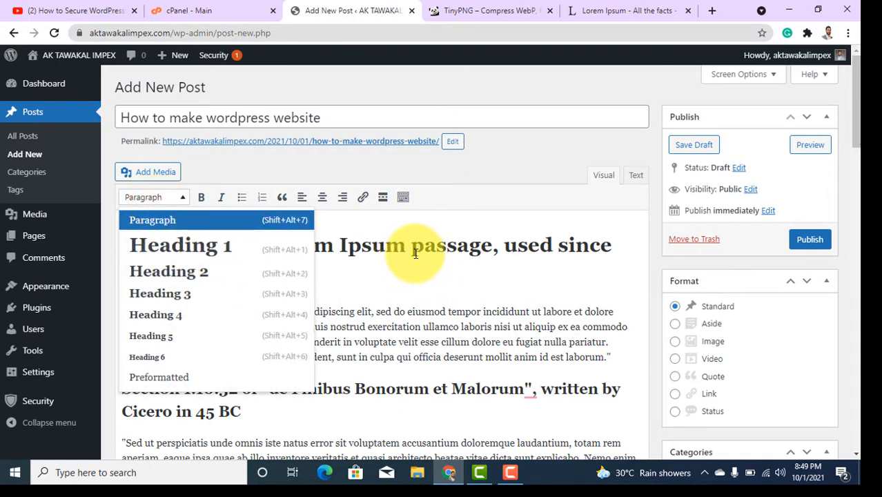
click(419, 279)
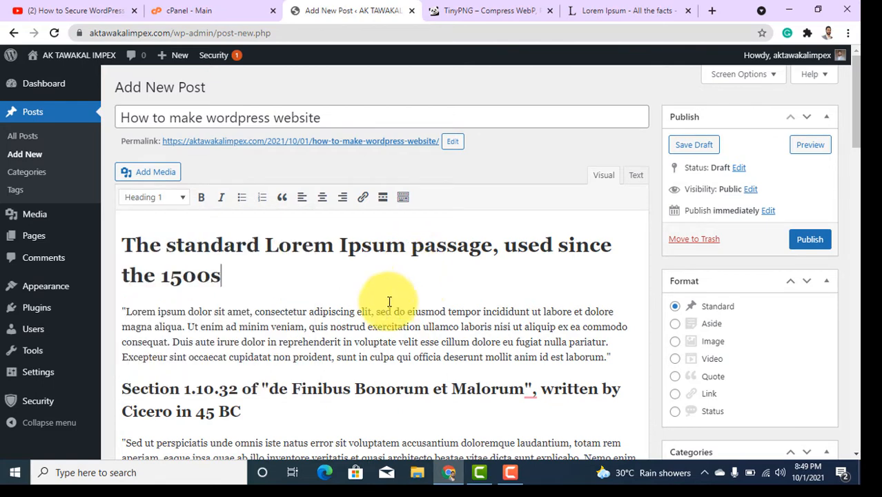
- Link the word "reprehenderit" in the post's first paragraph to the Google address
scroll(373, 304, down, 1)
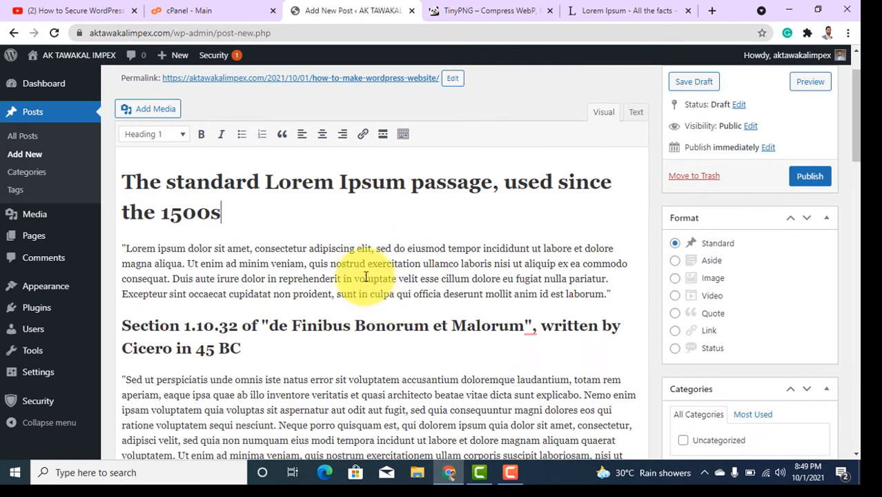
drag(280, 279, 332, 278)
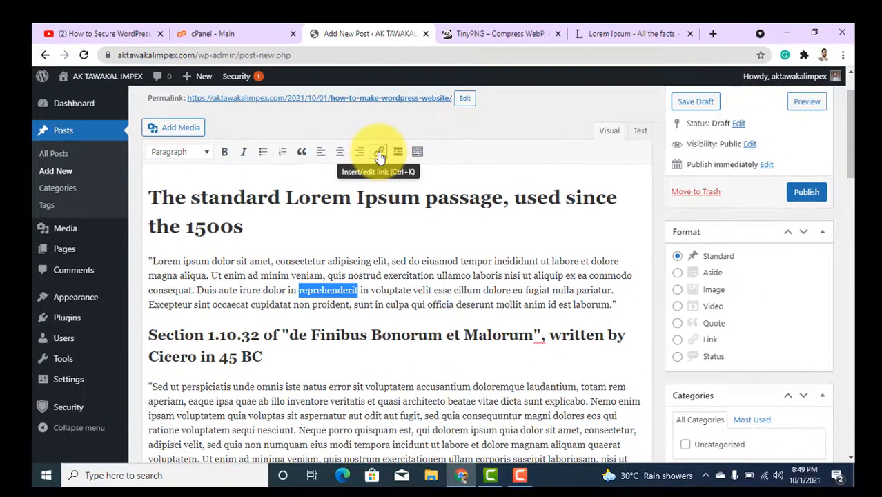
click(323, 208)
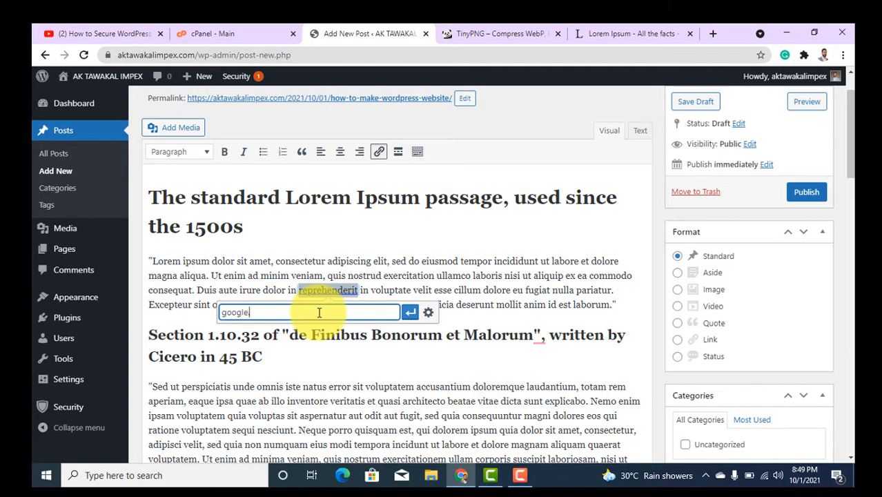
click(410, 314)
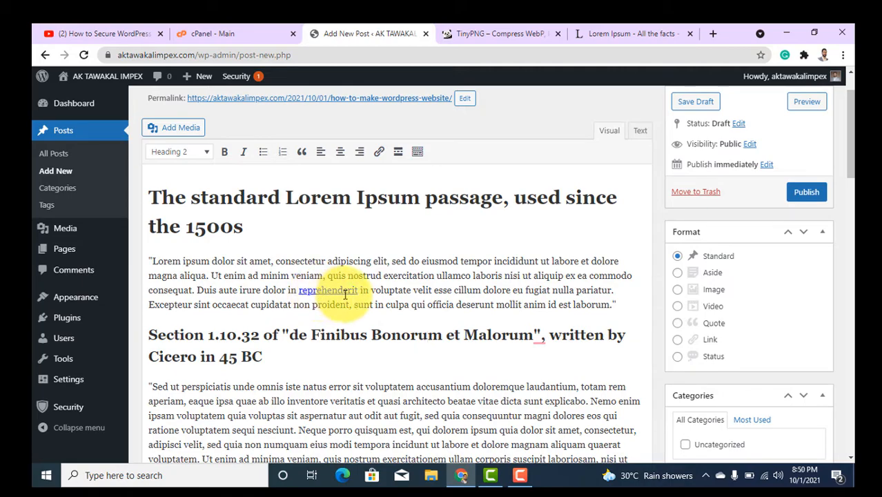
- Set wordpress.png from the Media Library as the post's featured image
scroll(456, 324, up, 2)
scroll(455, 315, down, 4)
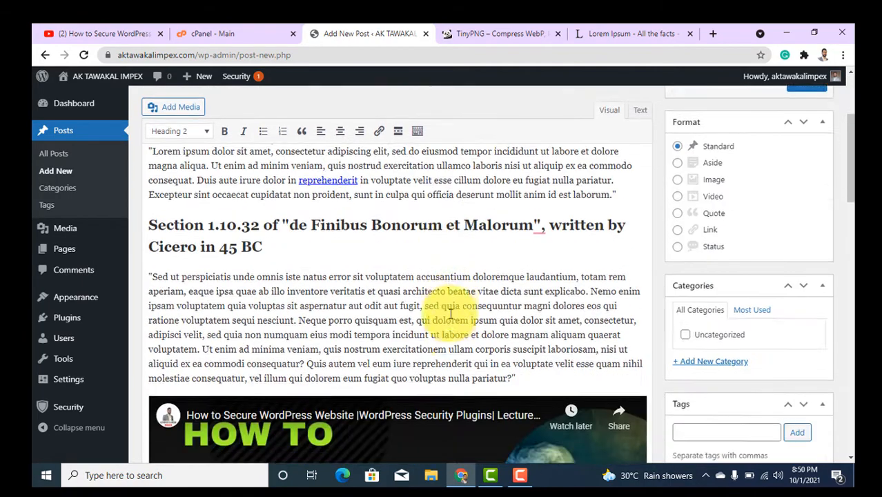
scroll(451, 317, down, 10)
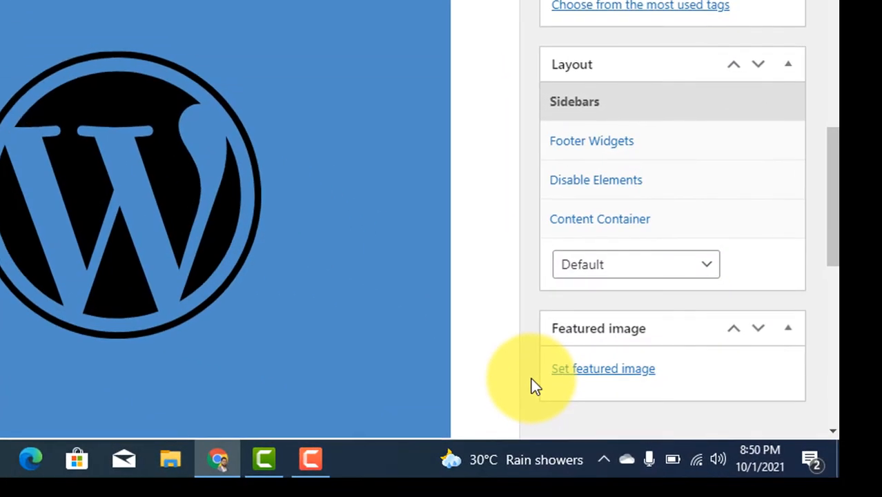
click(587, 371)
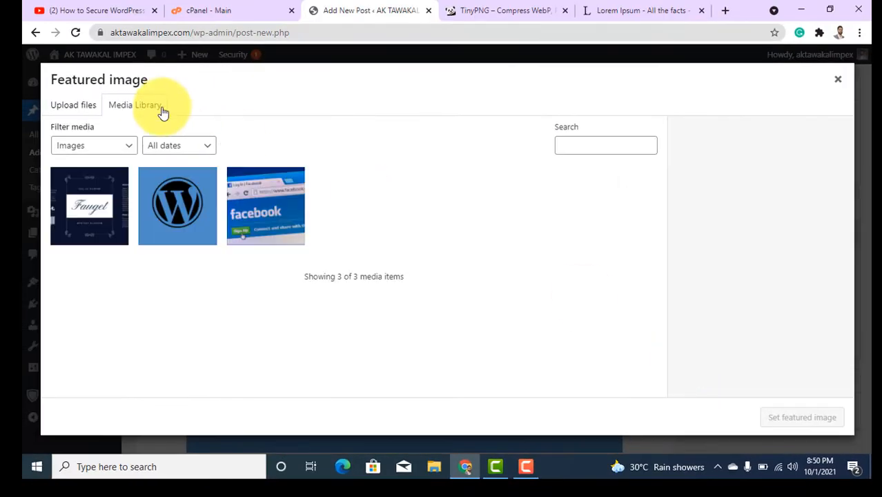
click(162, 219)
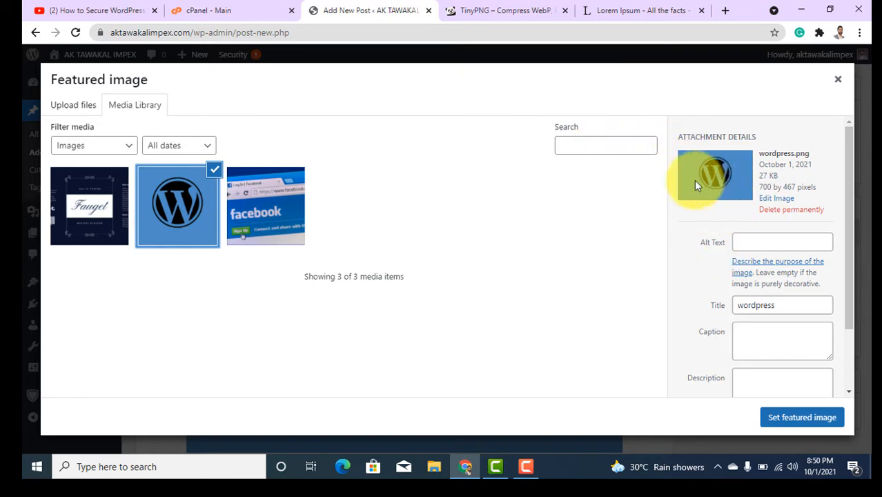
click(801, 425)
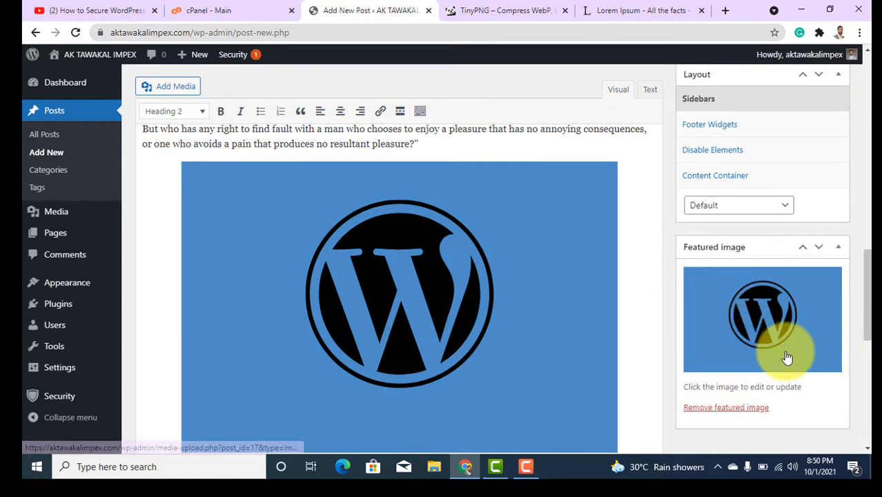
- Preview the post, check its title and headings, and test the link on the word "reprehenderit"
scroll(404, 275, up, 10)
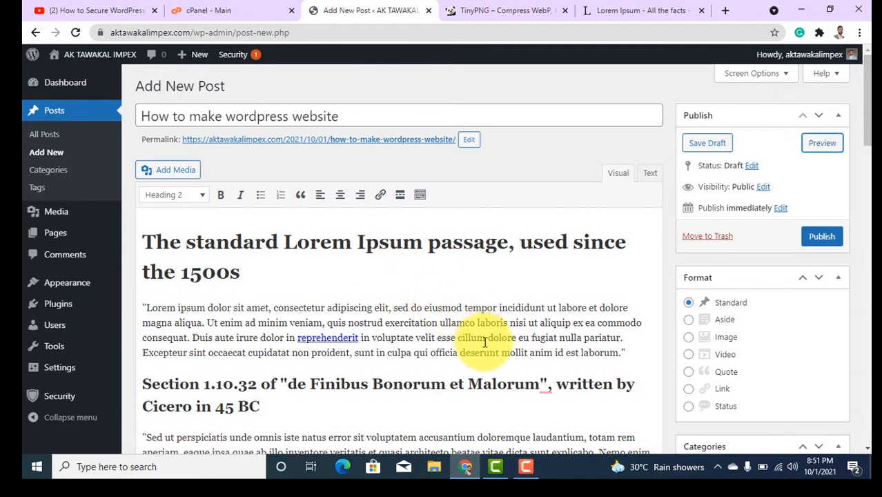
scroll(396, 288, down, 1)
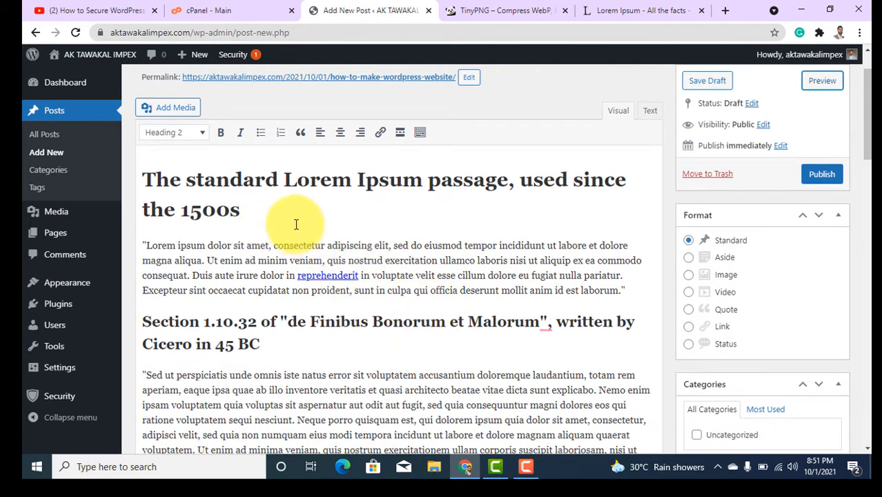
scroll(423, 278, up, 1)
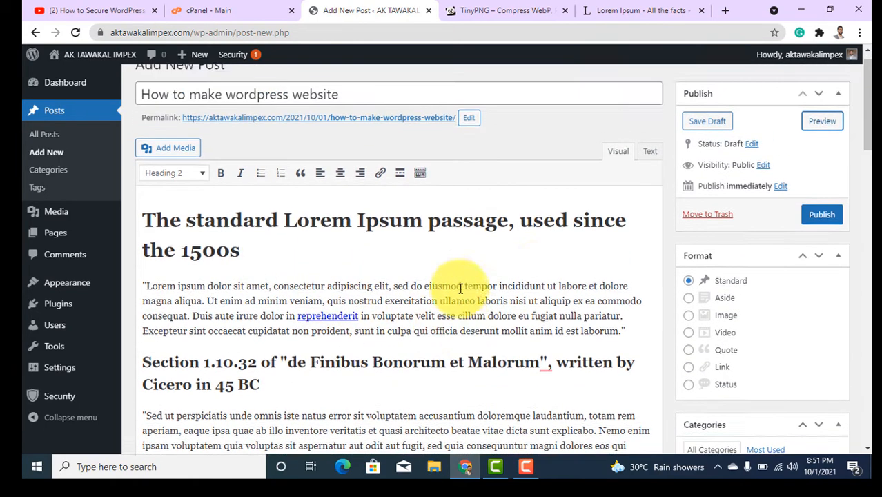
click(819, 145)
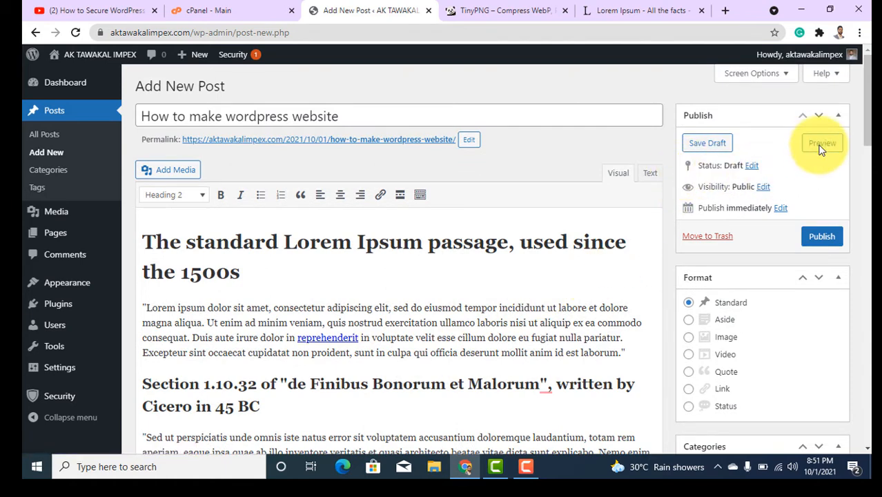
scroll(414, 287, down, 3)
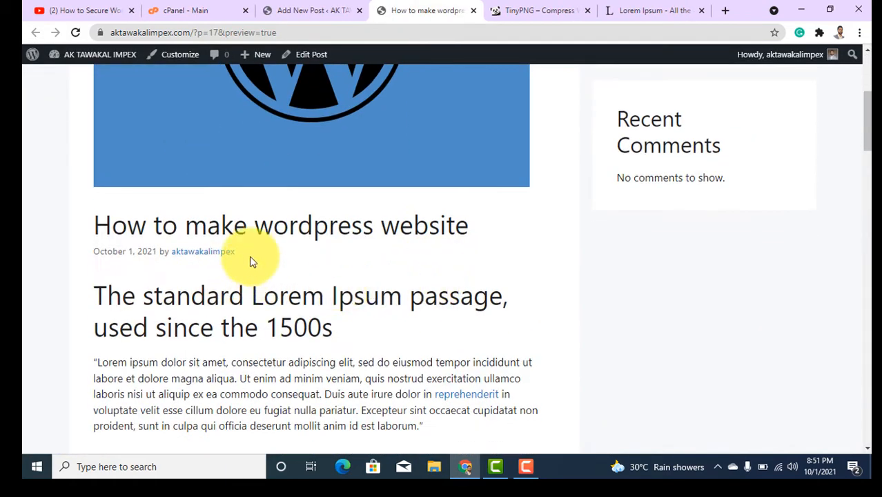
drag(102, 229, 498, 226)
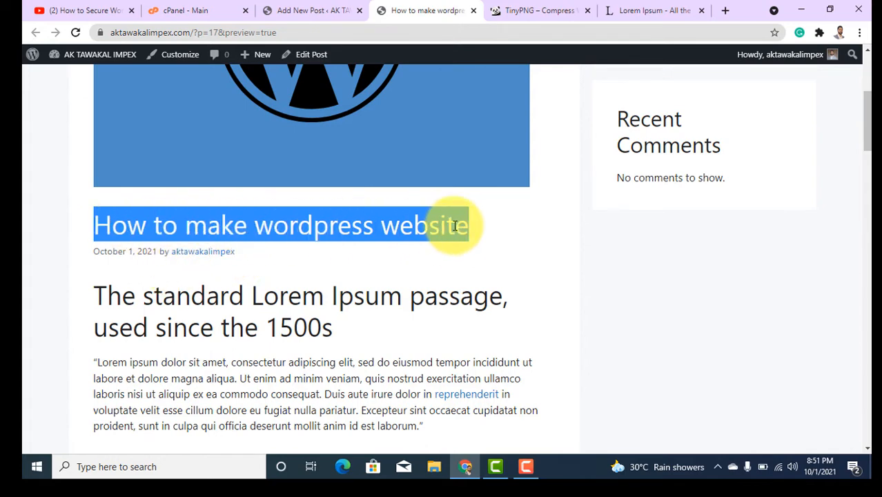
click(189, 304)
drag(189, 304, 302, 296)
scroll(393, 266, down, 2)
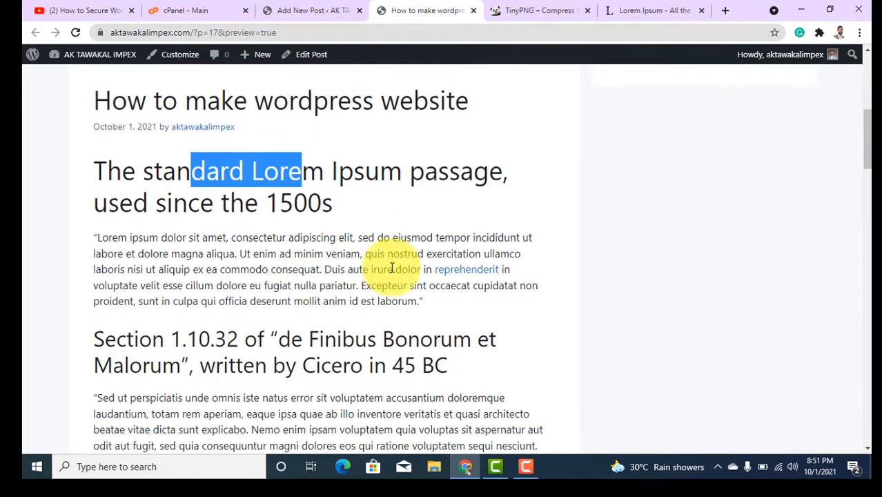
click(454, 271)
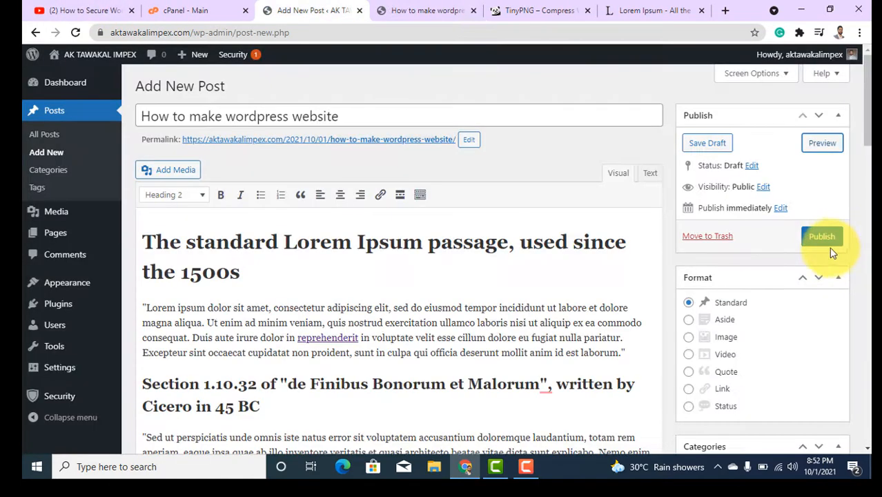
- Publish the post "How to make wordpress website" and check its category in the posts list
click(828, 241)
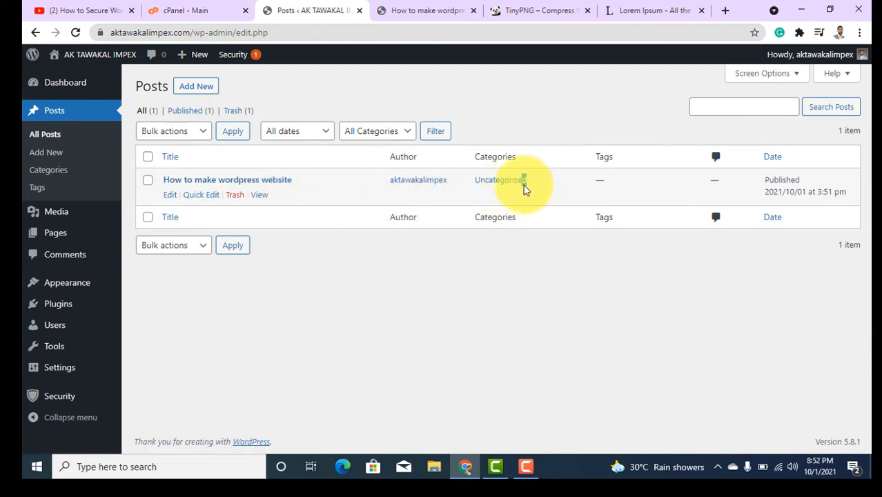
drag(524, 188, 481, 192)
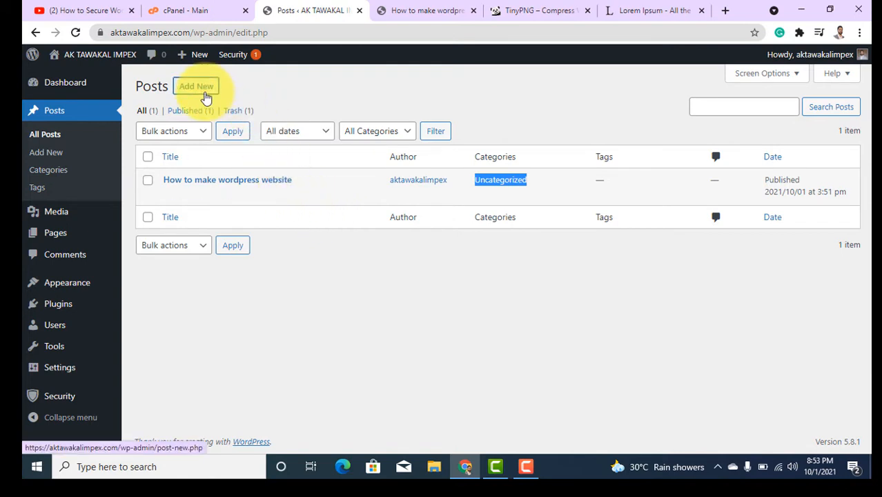
- Start a new post titled "How to run facebook campaign" and fetch sample body text from the Lorem Ipsum page
click(201, 87)
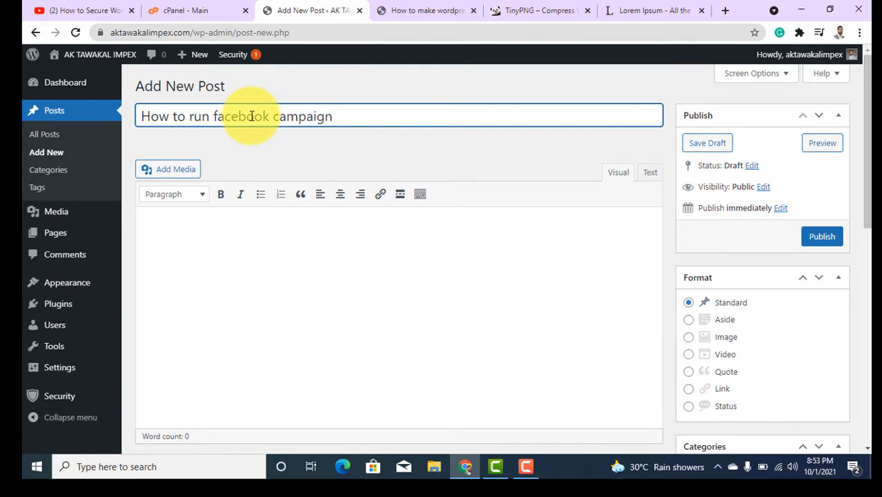
click(219, 256)
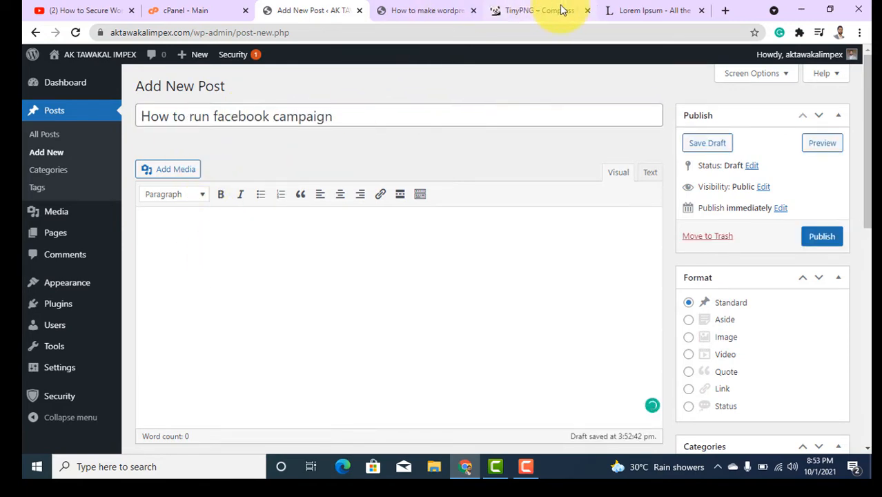
click(652, 10)
click(311, 10)
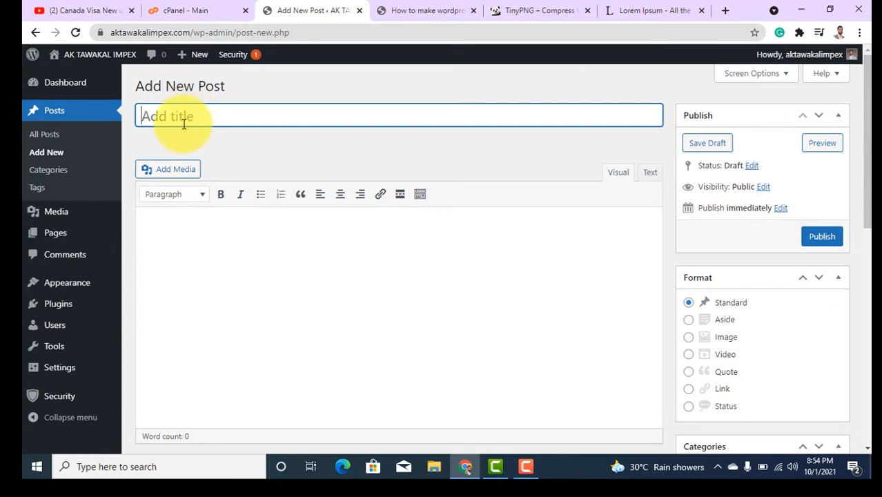
- Open the Uncategorized post category for editing and set its name to "Wordpress"
drag(257, 179, 168, 179)
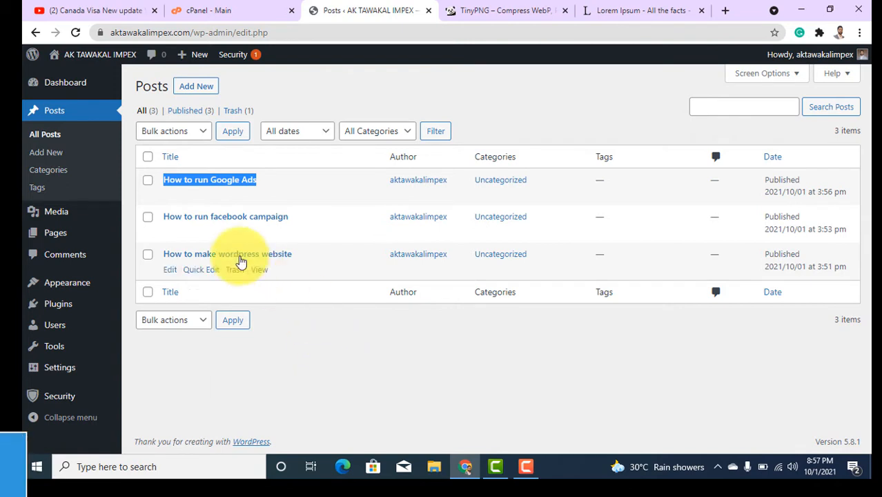
click(60, 177)
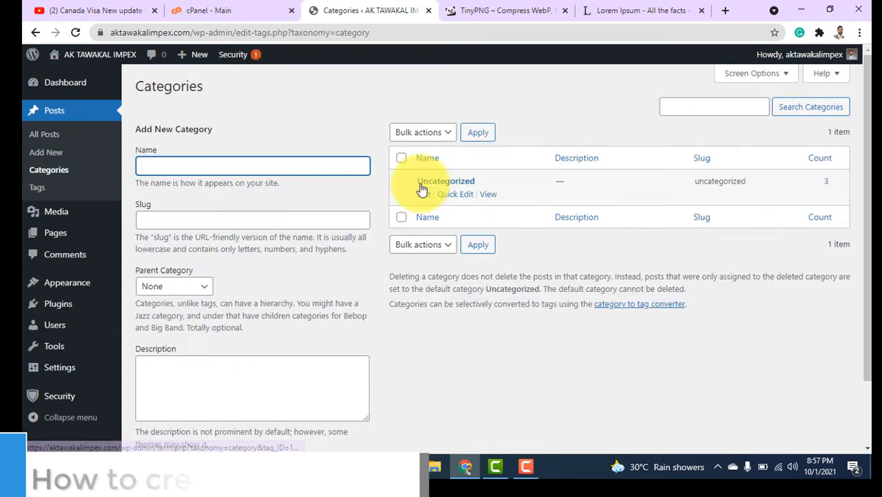
drag(416, 185, 487, 186)
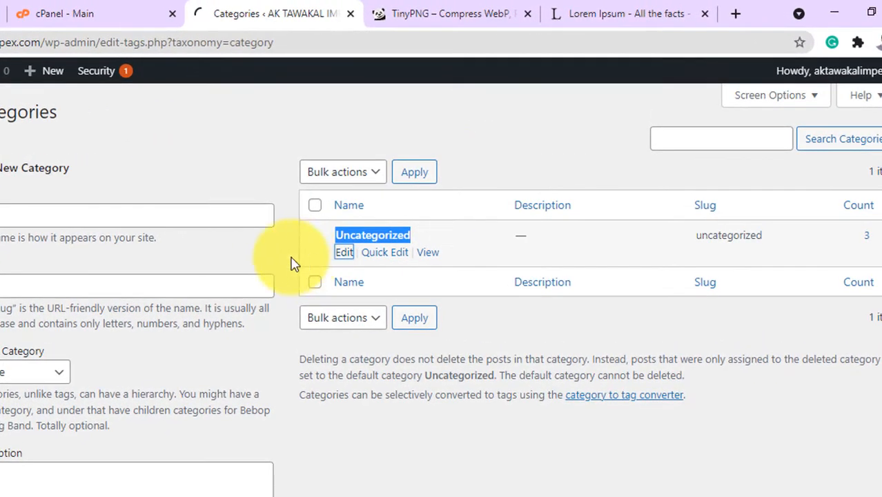
click(377, 232)
drag(228, 161, 136, 158)
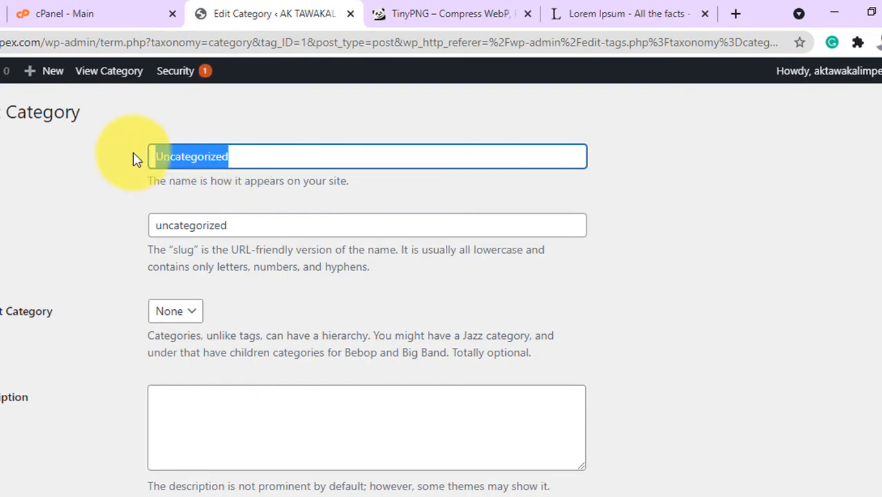
text(Wordpress)
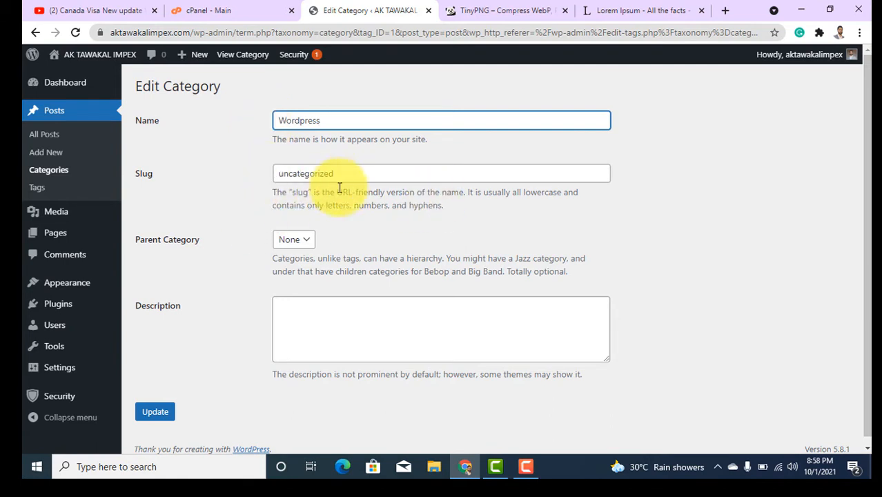
- Set the category's slug to "Wordpress" and save the category
drag(341, 175, 268, 179)
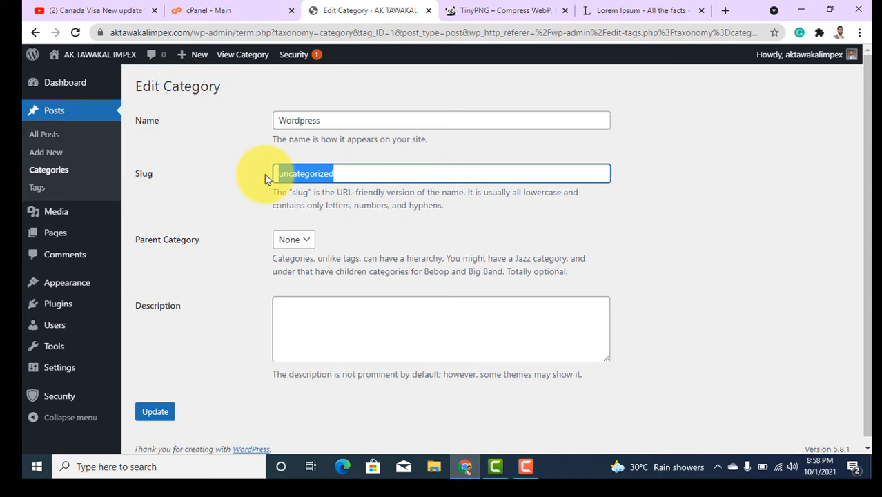
text(Wordpress)
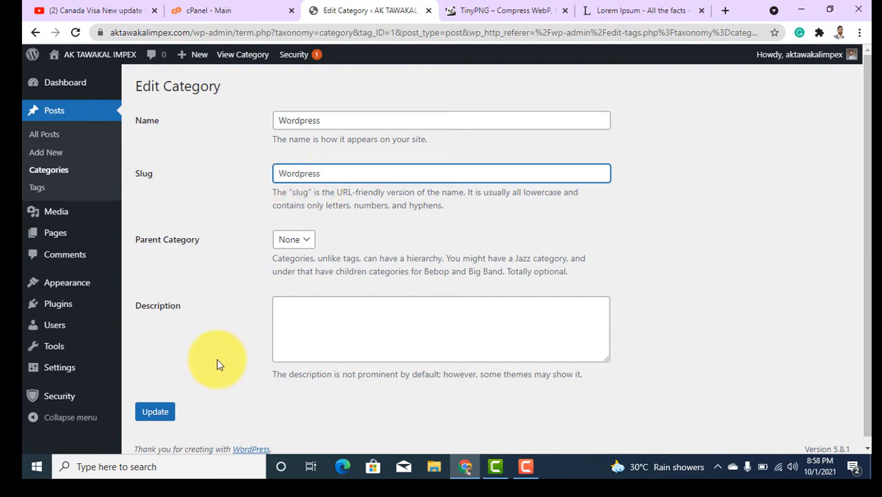
click(154, 411)
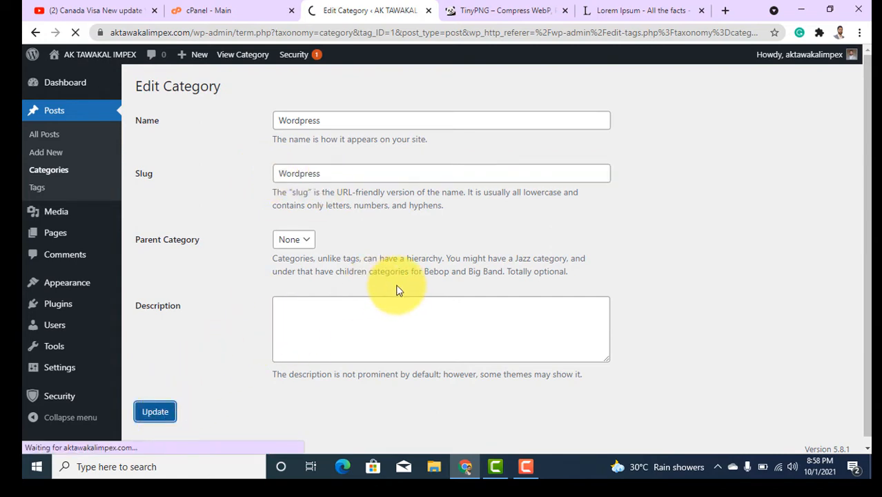
- Return to the category list and add a category named "Facebook Ads" with an empty slug and no parent
click(181, 132)
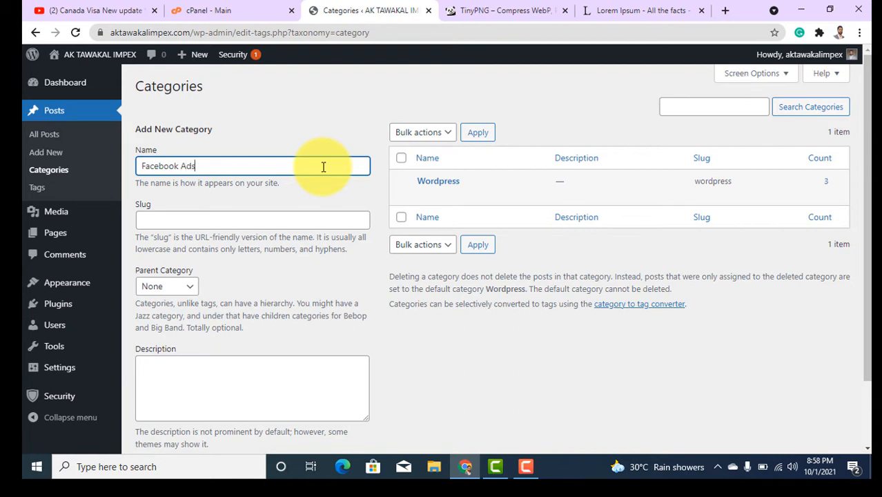
click(243, 226)
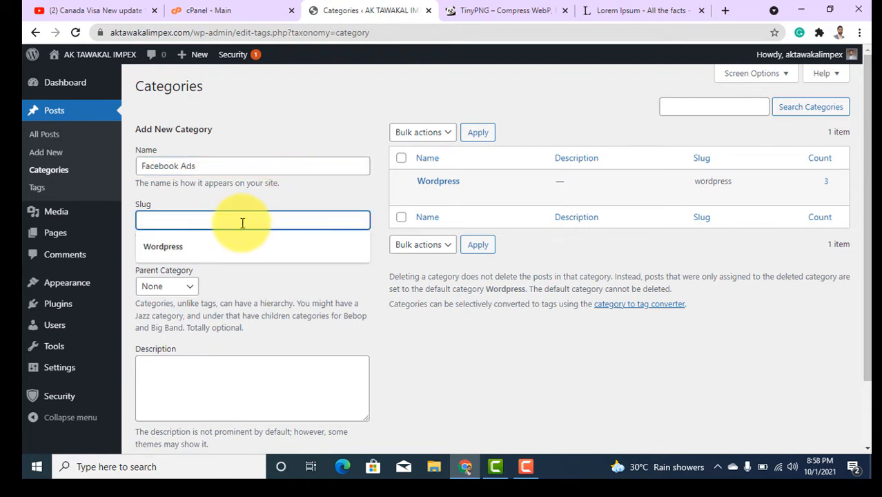
click(282, 206)
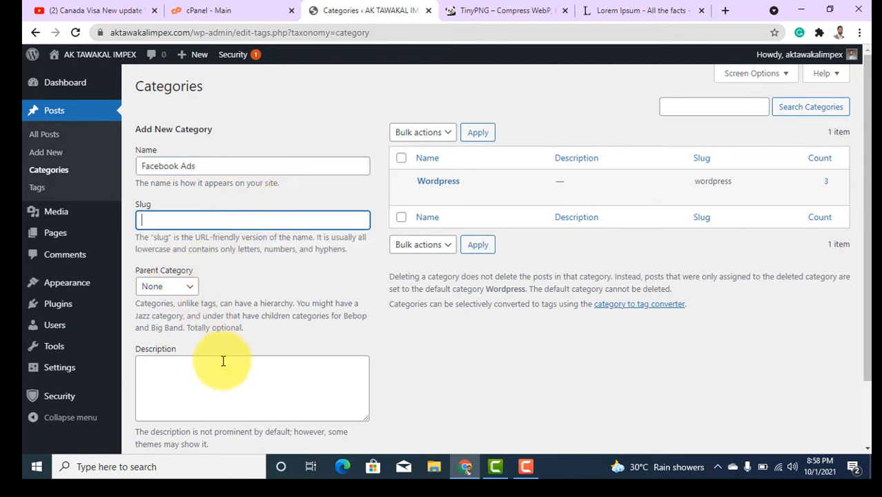
scroll(297, 359, down, 2)
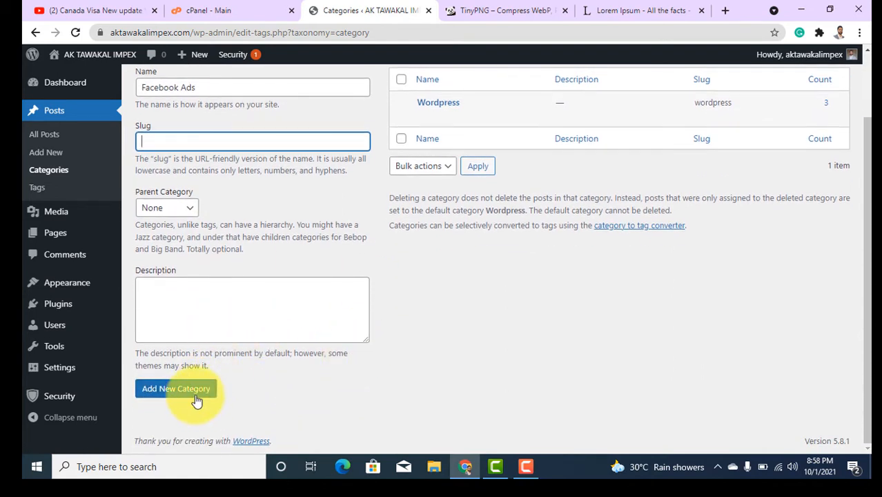
click(181, 396)
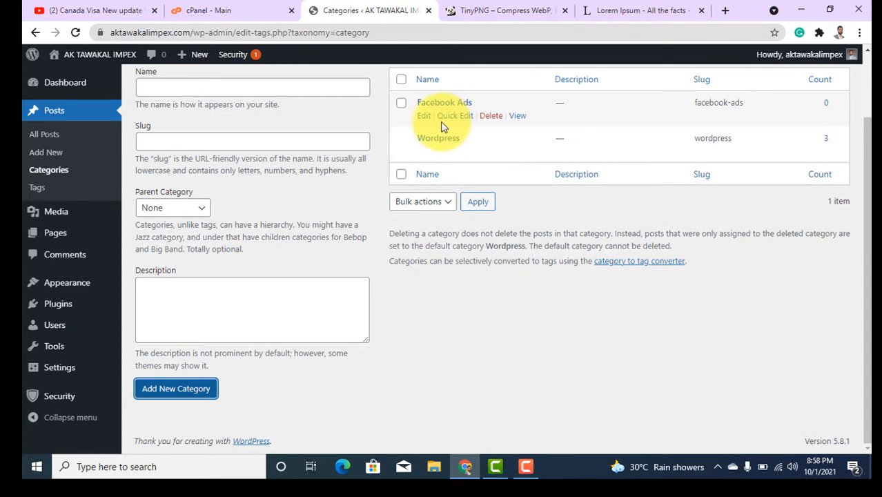
- Add a category named "Google Ads" with an empty slug and no parent
click(198, 89)
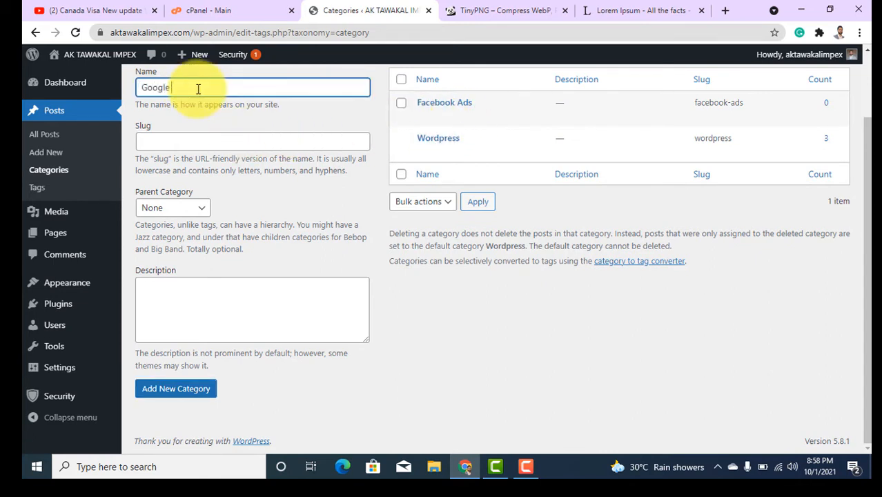
click(194, 389)
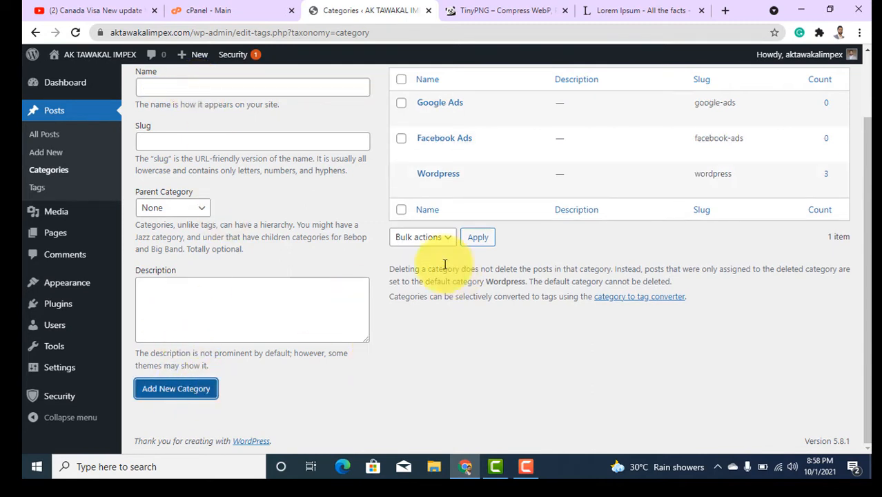
- Open the Wordpress category for editing, rename it "Web Development", clear its slug and save the category
scroll(422, 298, up, 2)
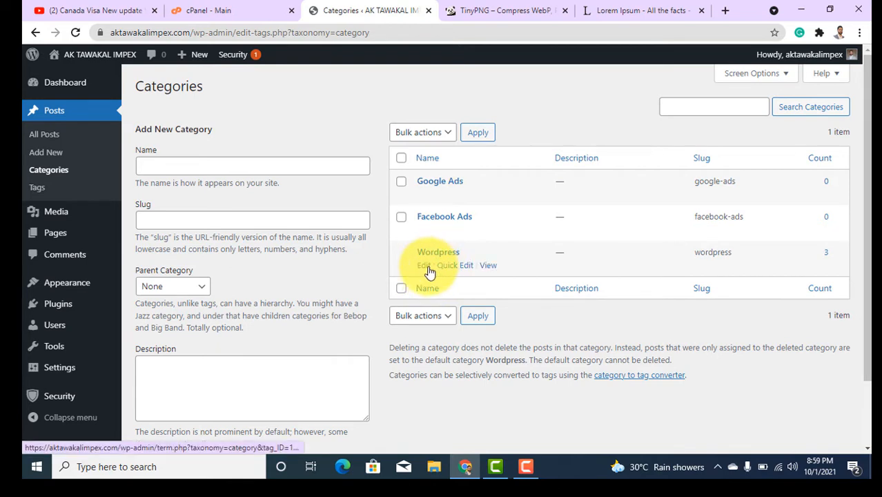
click(424, 265)
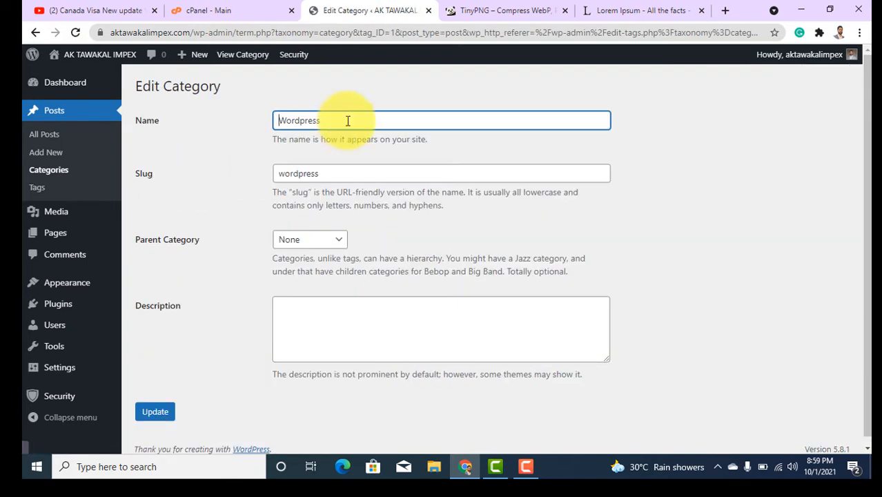
drag(345, 120, 204, 124)
text(Web Development)
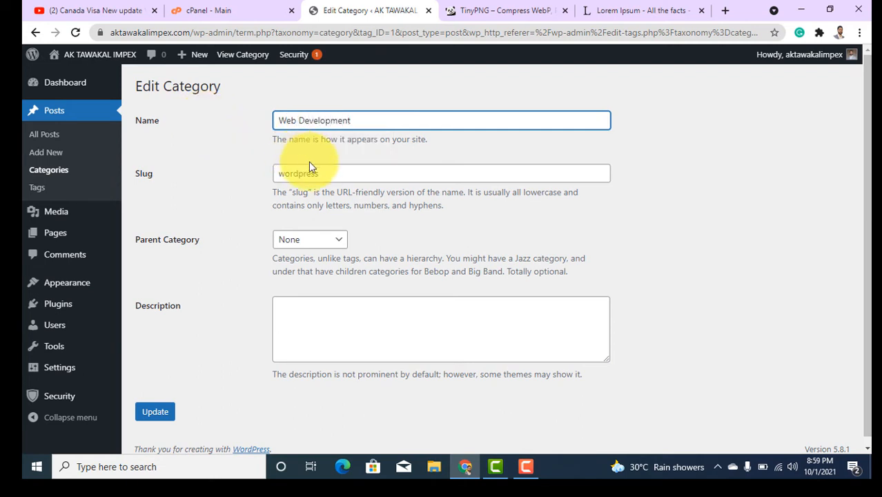
drag(364, 173, 141, 191)
key(BackSpace)
click(164, 413)
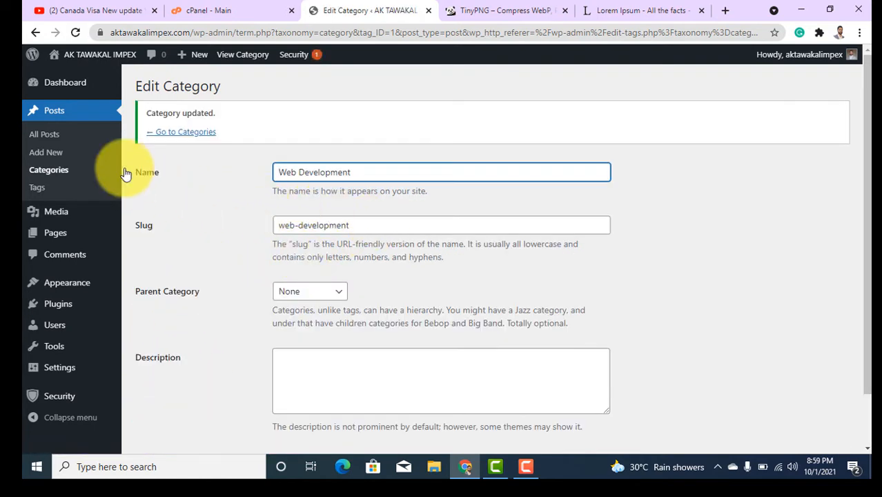
- Return to the category list and add a category named "Wordpress" with Web Development as its parent
click(57, 169)
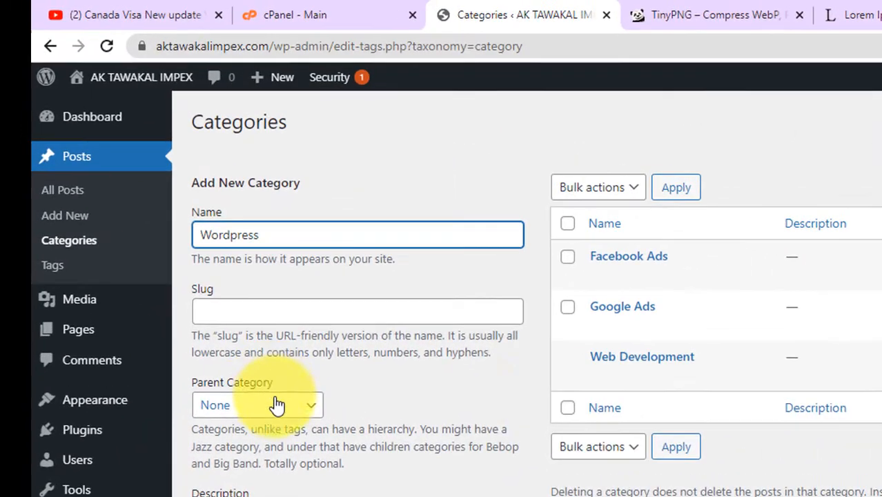
click(210, 411)
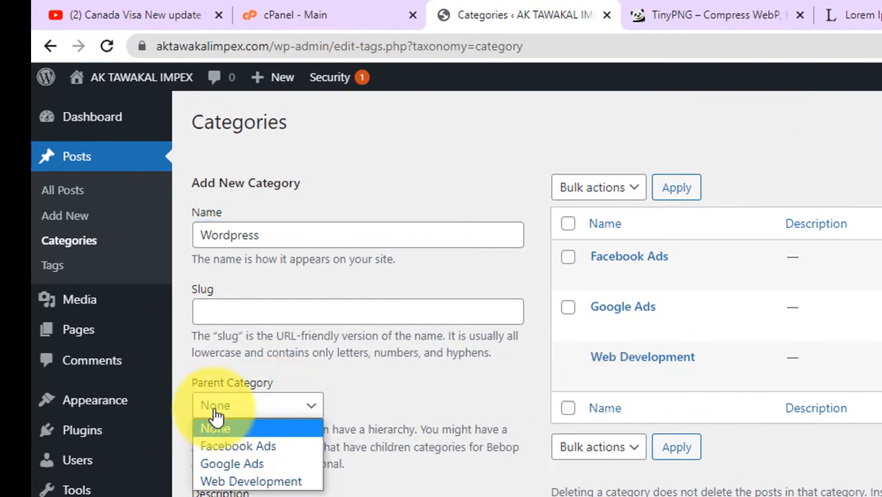
click(247, 481)
scroll(227, 442, down, 2)
click(176, 388)
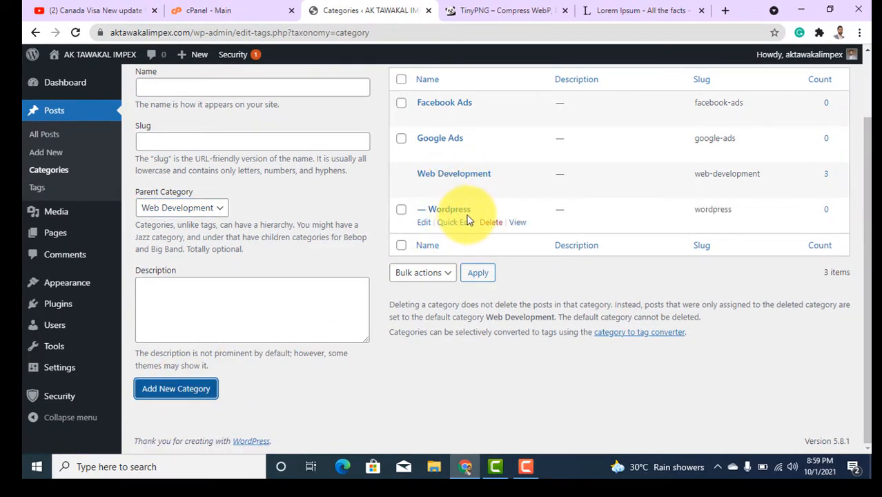
- Add a category named "Shopify" with Web Development as its parent
scroll(276, 207, up, 2)
click(197, 161)
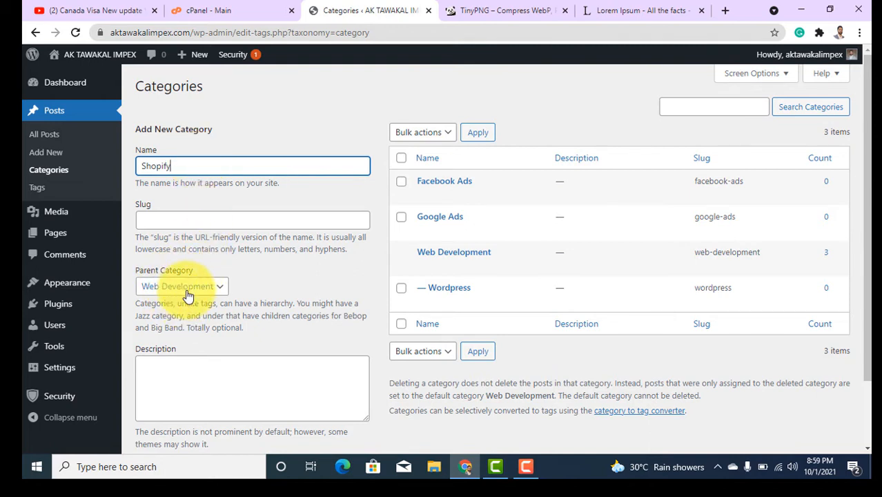
scroll(275, 272, down, 1)
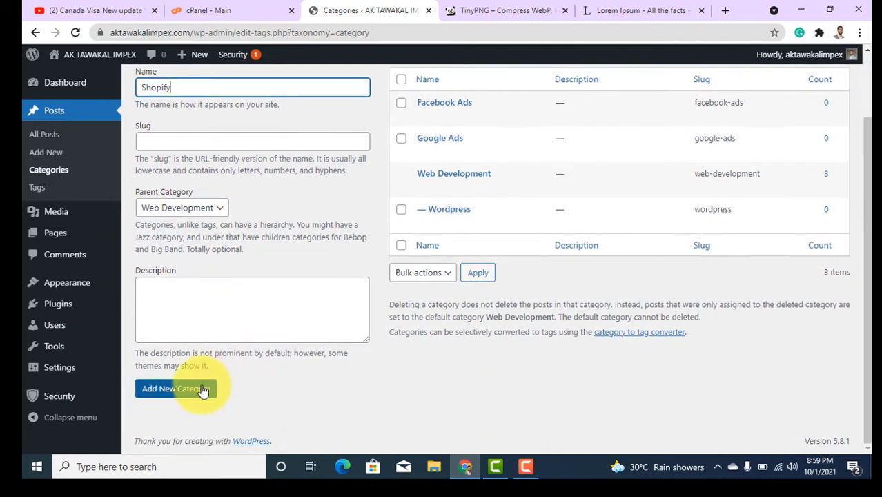
click(195, 388)
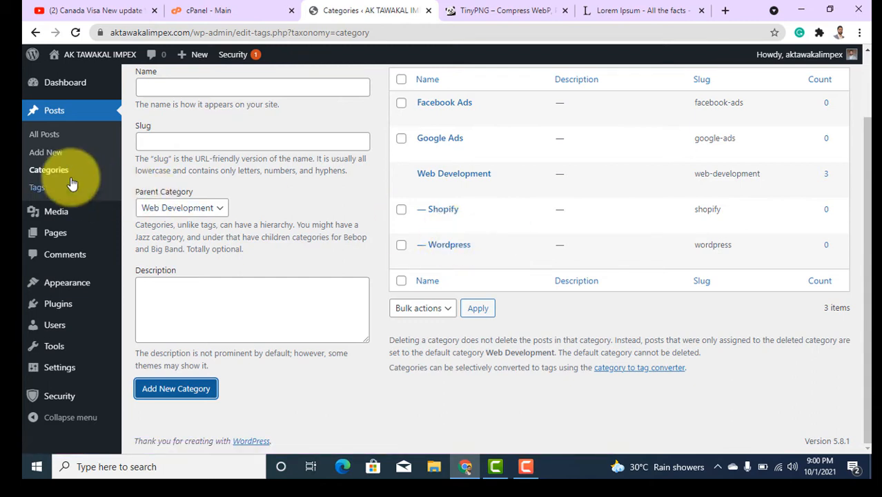
- Open the "How to run Google Ads" post for editing, assign it the Google Ads category and update the post
click(69, 140)
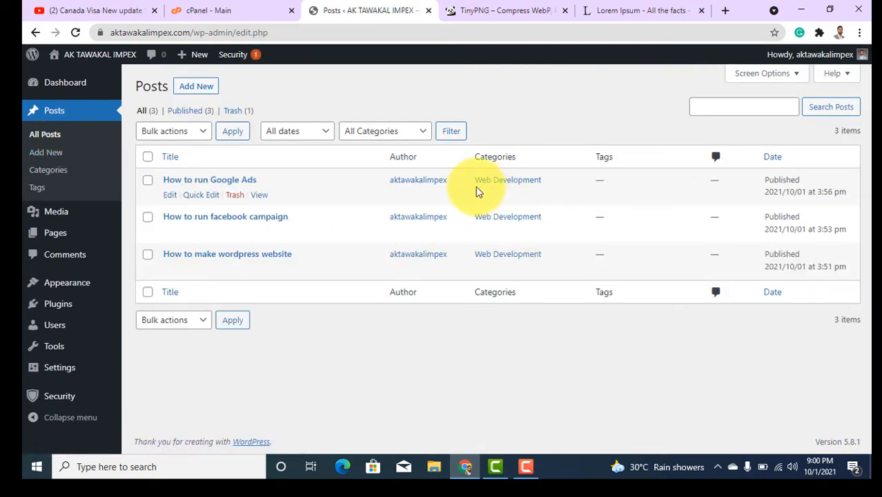
click(170, 195)
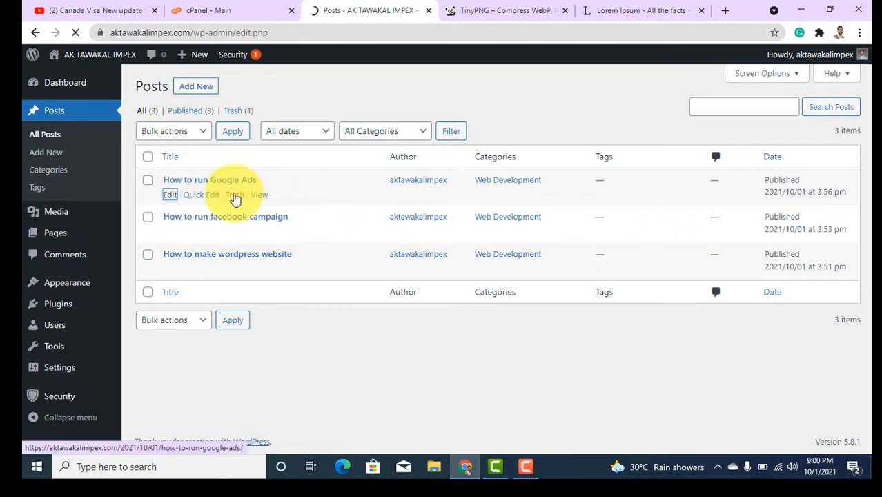
scroll(765, 344, down, 4)
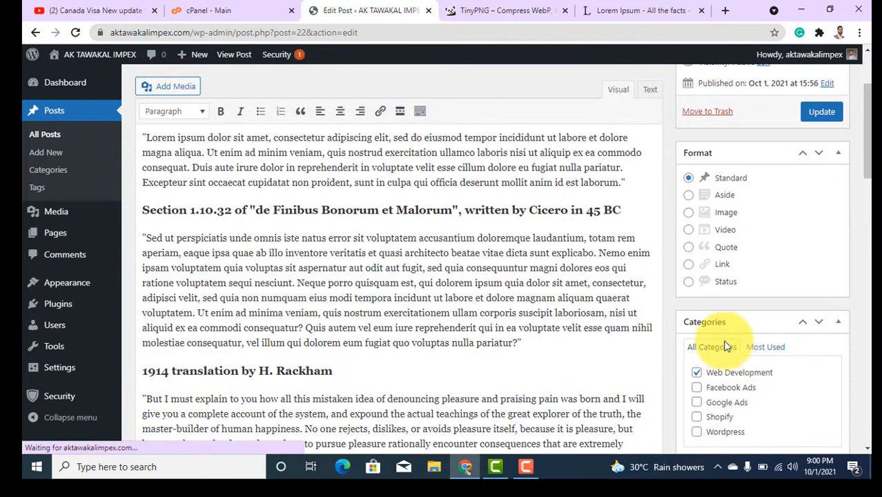
click(696, 312)
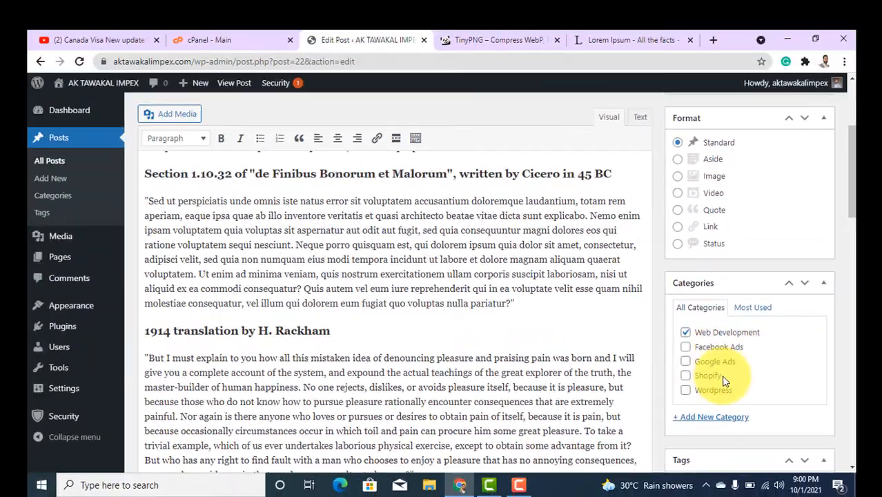
scroll(570, 335, up, 10)
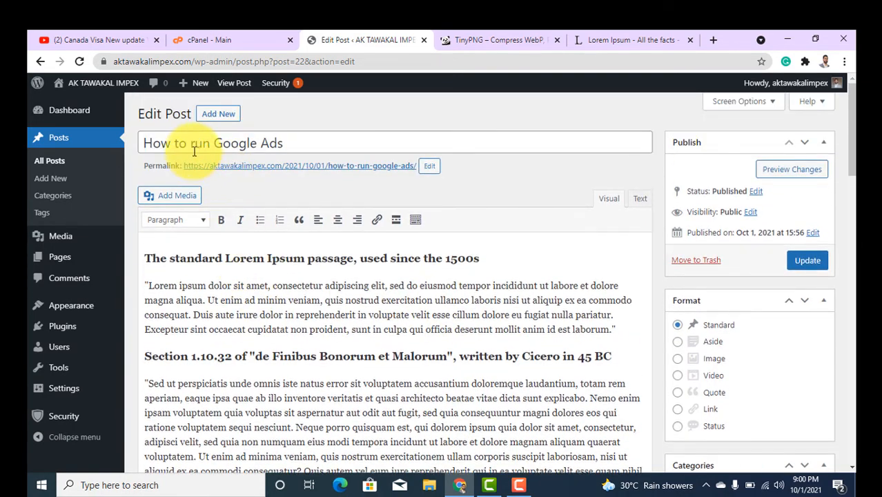
scroll(758, 352, down, 3)
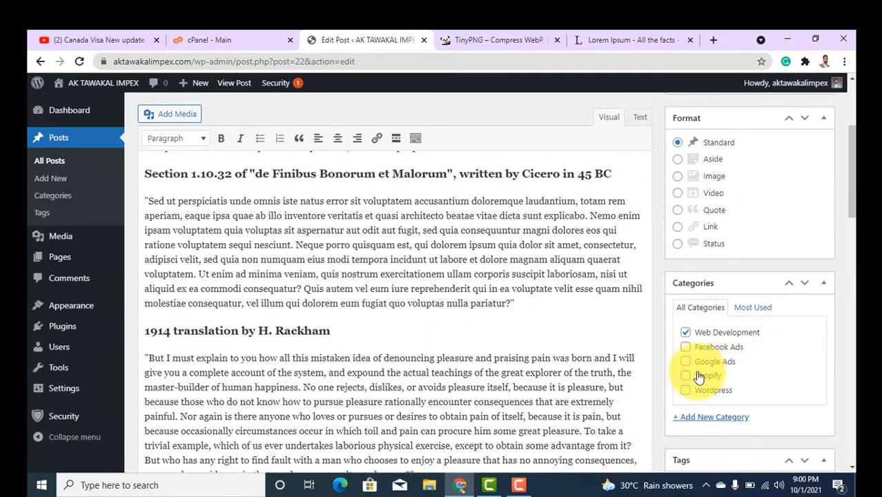
click(687, 363)
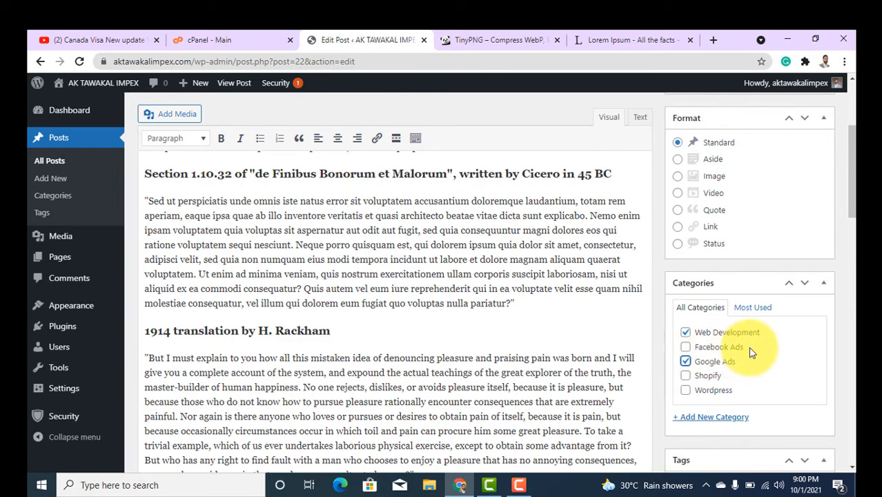
scroll(762, 339, up, 3)
click(806, 260)
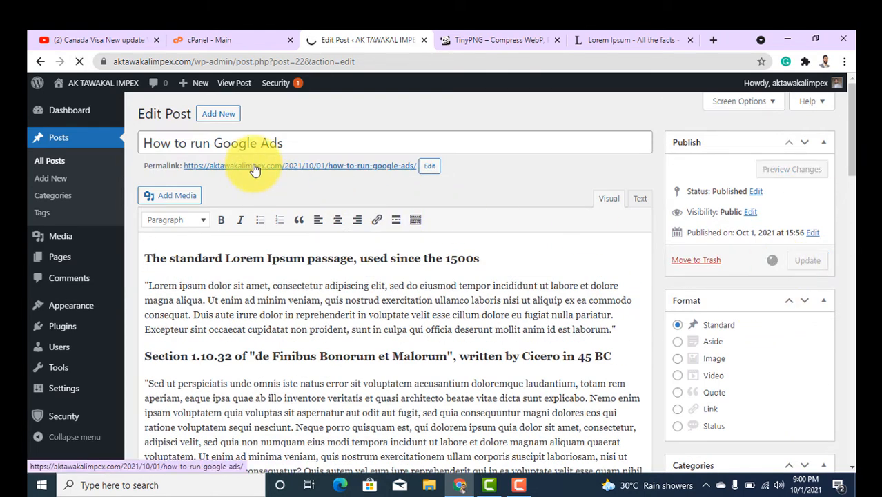
- Open the "How to run facebook campaign" post for editing, assign it the Facebook Ads category and update the post
click(102, 137)
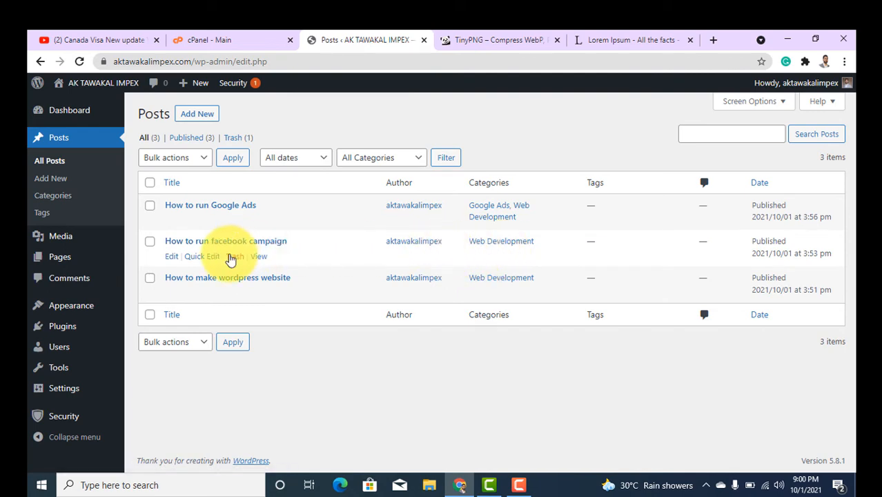
click(171, 256)
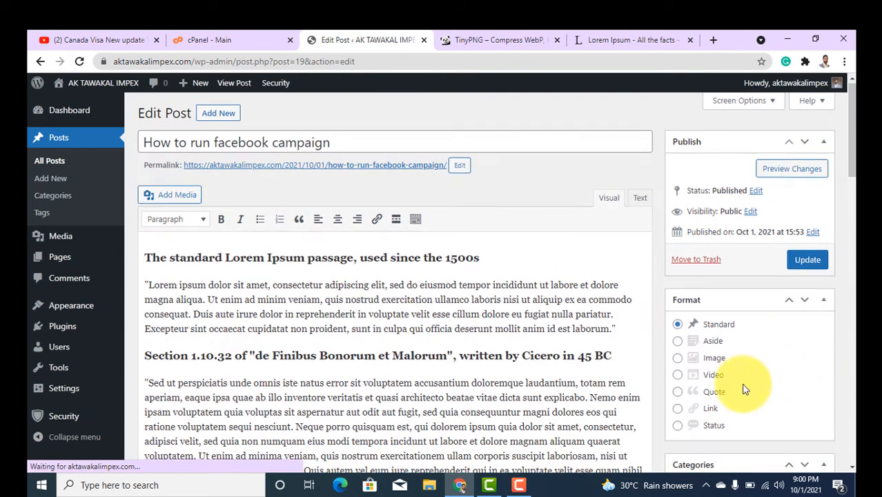
scroll(731, 400, down, 3)
click(700, 352)
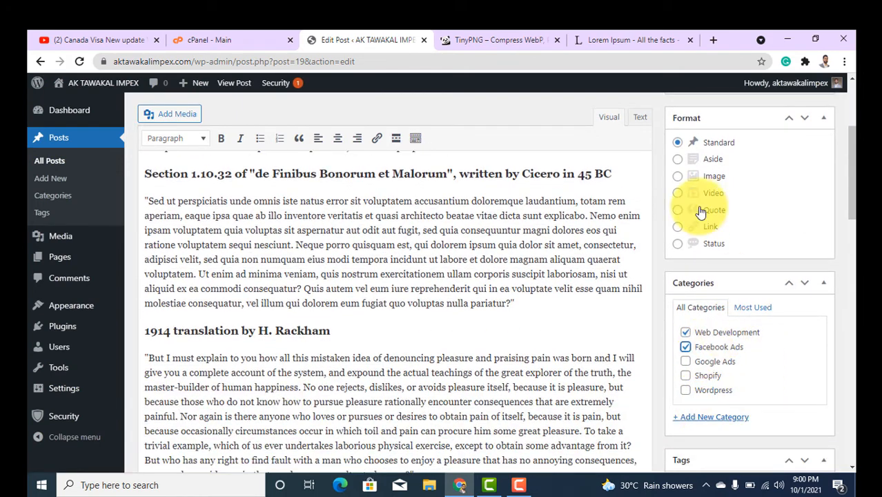
scroll(710, 178, up, 3)
click(809, 262)
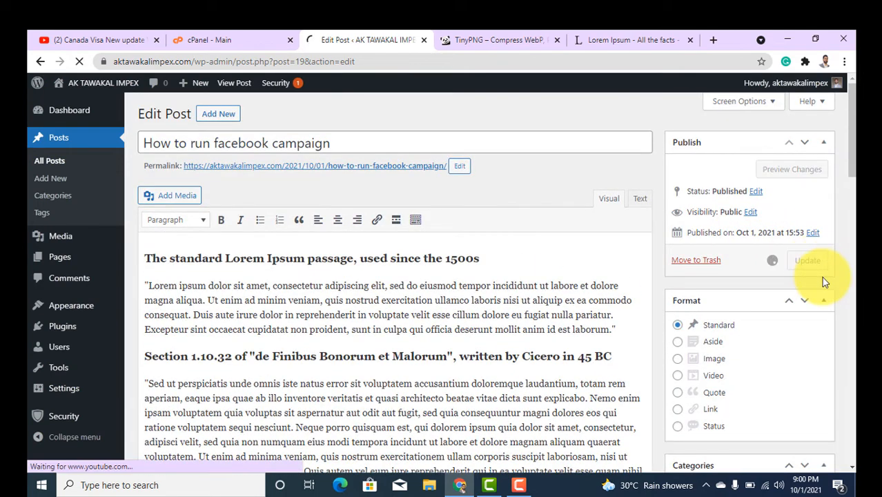
- Return to the list of all posts and check the category assigned to "How to make wordpress website"
click(50, 160)
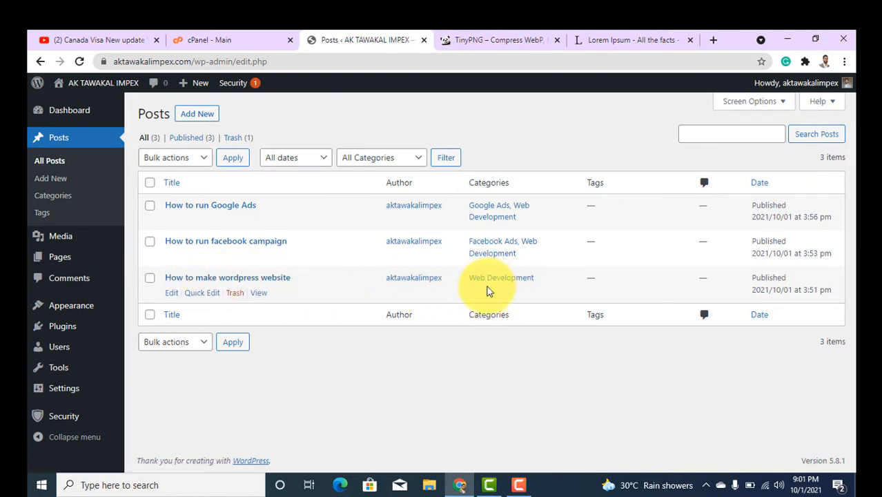
drag(468, 284, 551, 278)
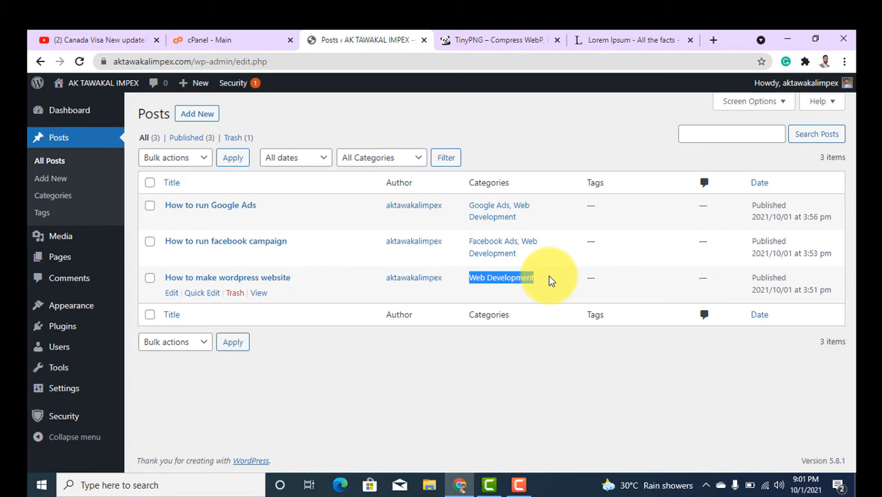
click(462, 370)
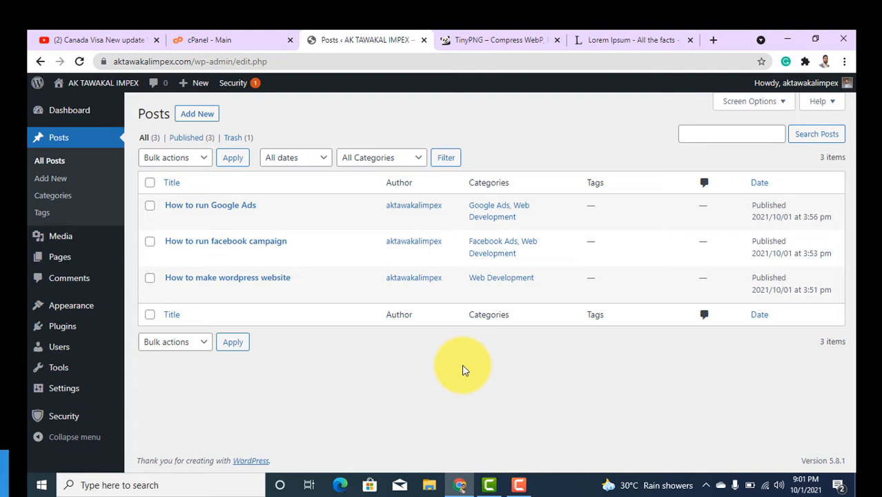
key(super)
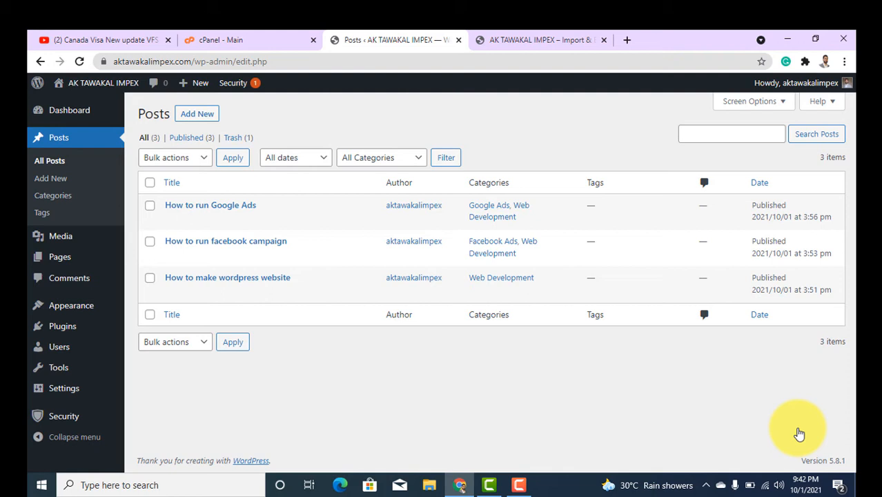
- View the live site's home page and examine the titles, images and categories of the published posts
click(506, 36)
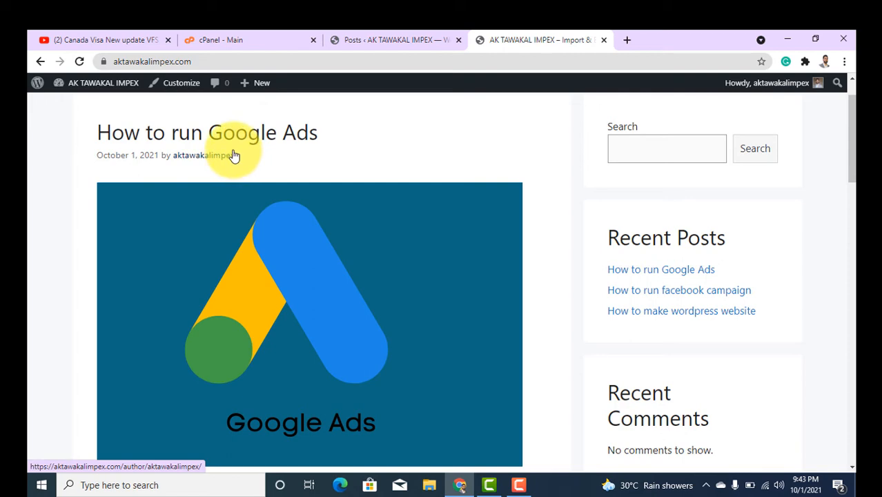
drag(88, 134, 321, 133)
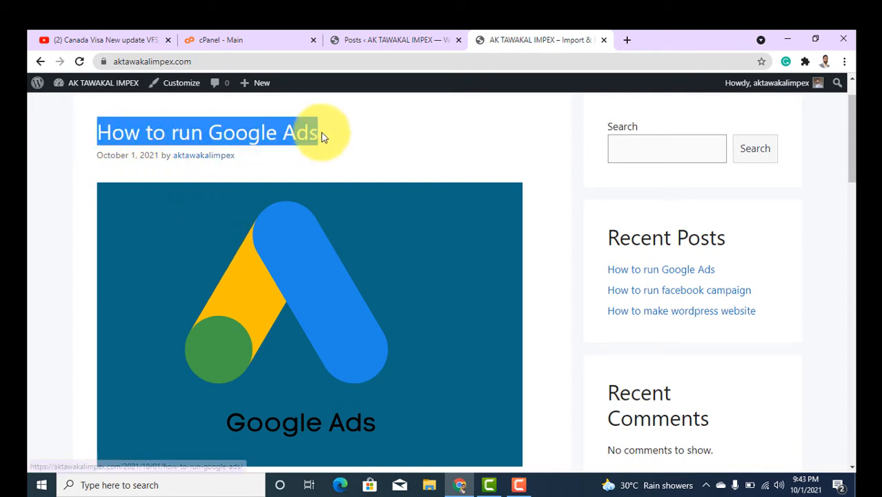
scroll(180, 329, down, 5)
drag(59, 379, 400, 378)
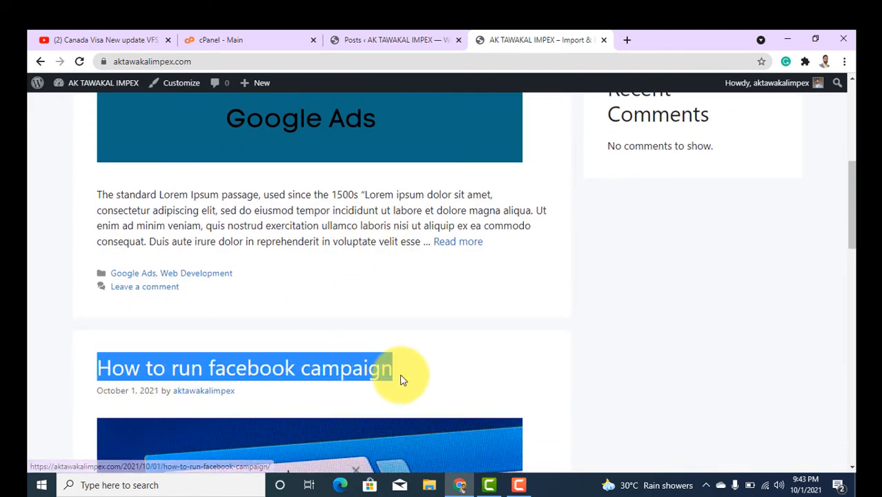
scroll(433, 375, down, 3)
scroll(227, 405, down, 4)
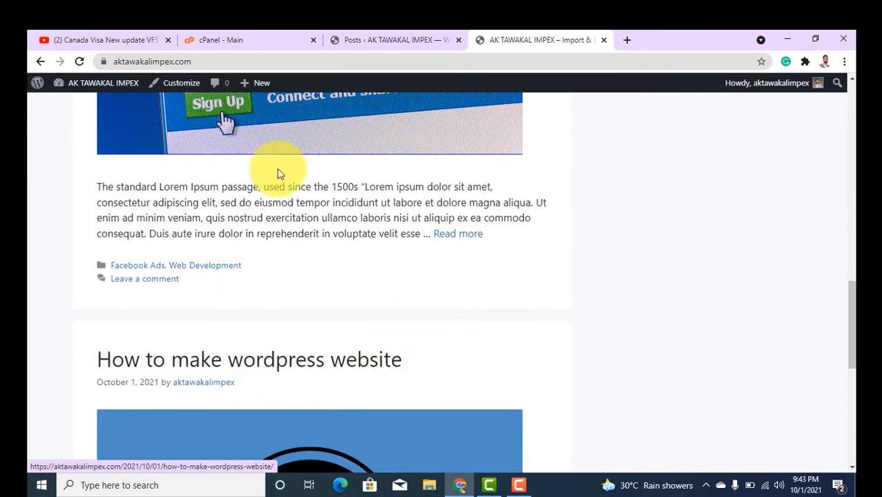
scroll(413, 331, up, 8)
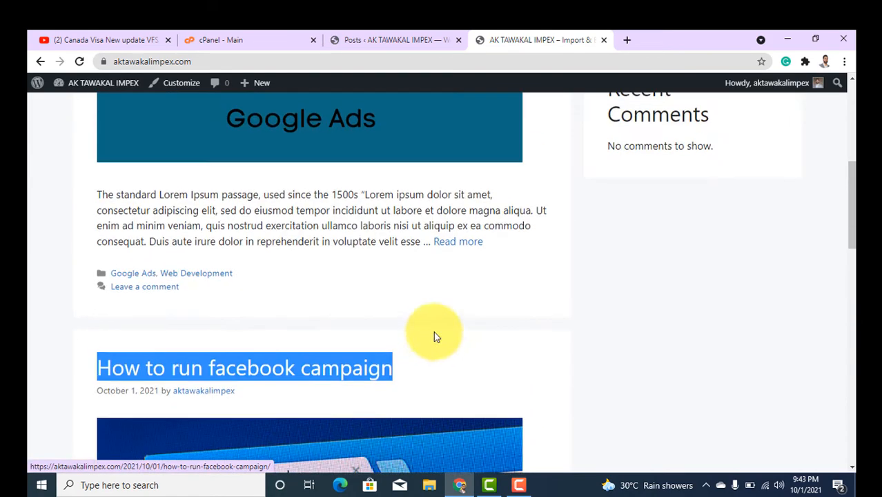
scroll(228, 298, up, 4)
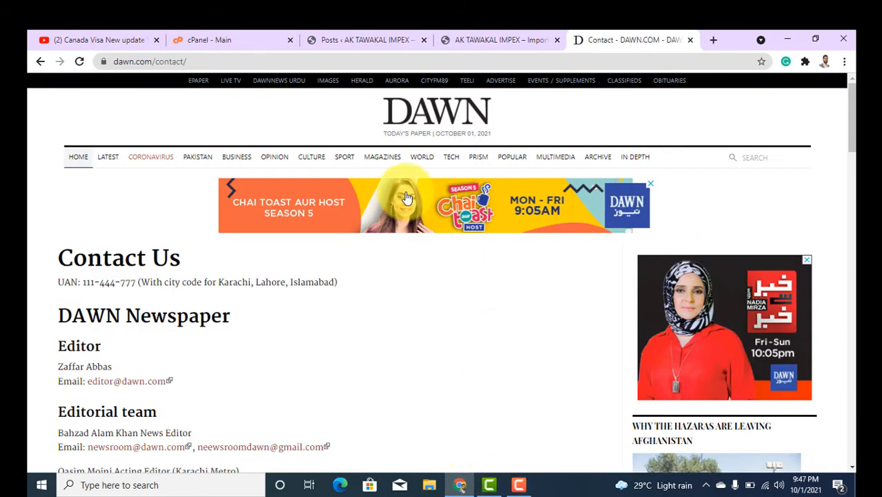
- Return to the site's admin area, add a new page titled "Home" and publish it
click(367, 41)
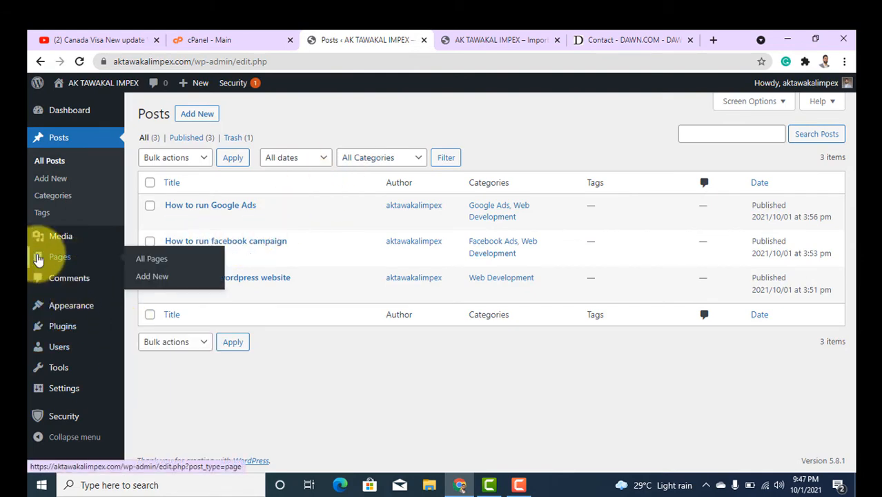
click(69, 265)
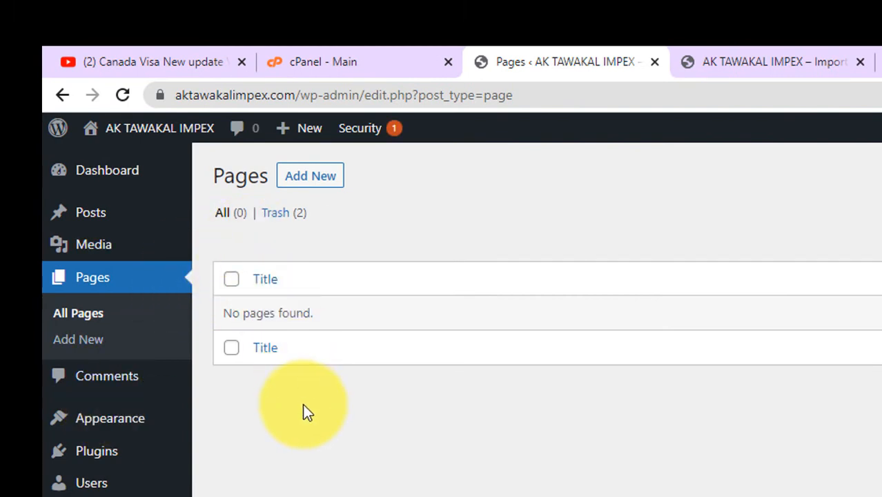
click(309, 182)
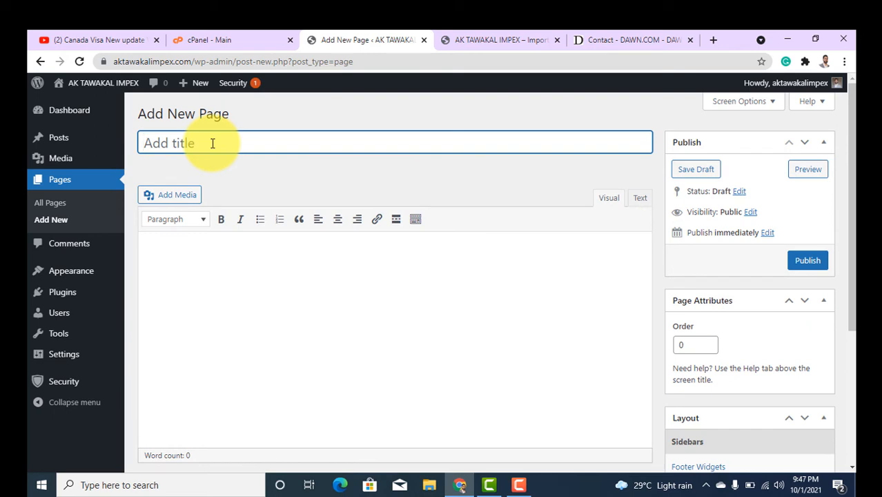
text(Home)
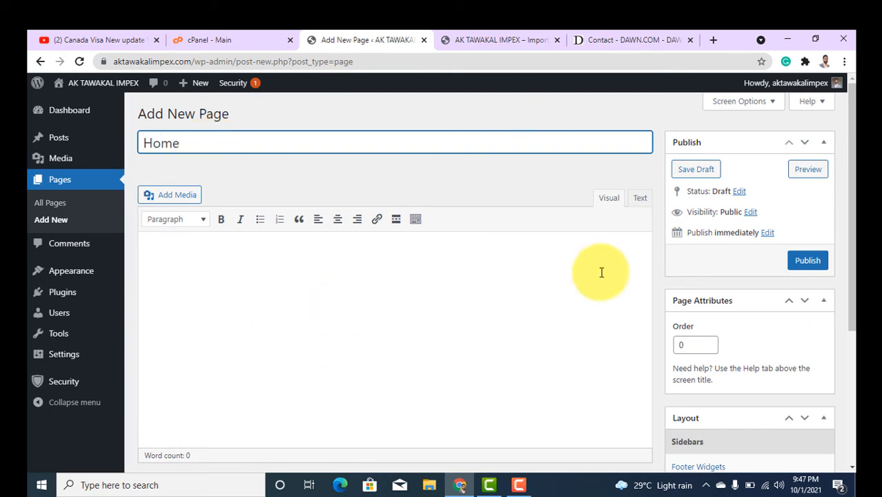
click(806, 260)
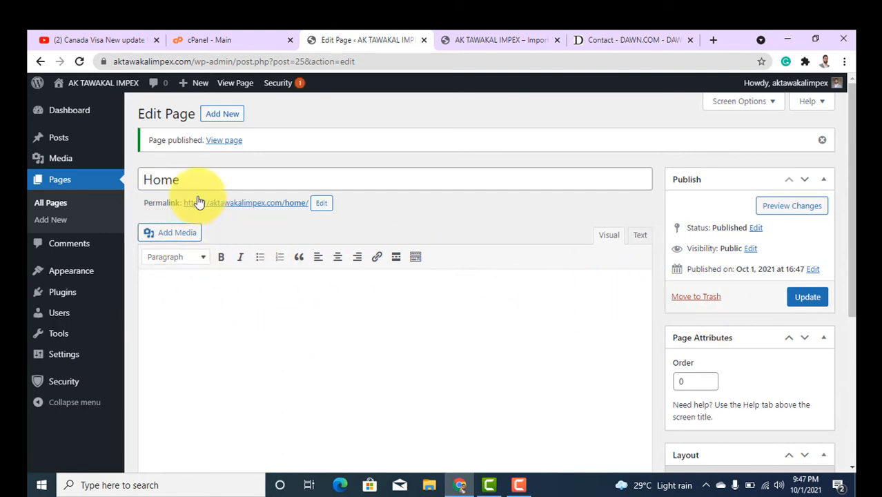
- Add another new page titled "Contact Us" and publish it
click(288, 200)
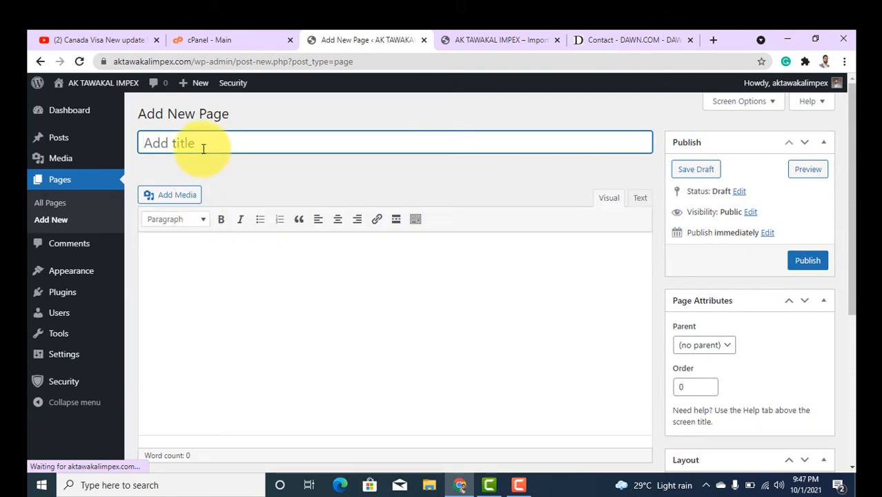
text(Contact Us)
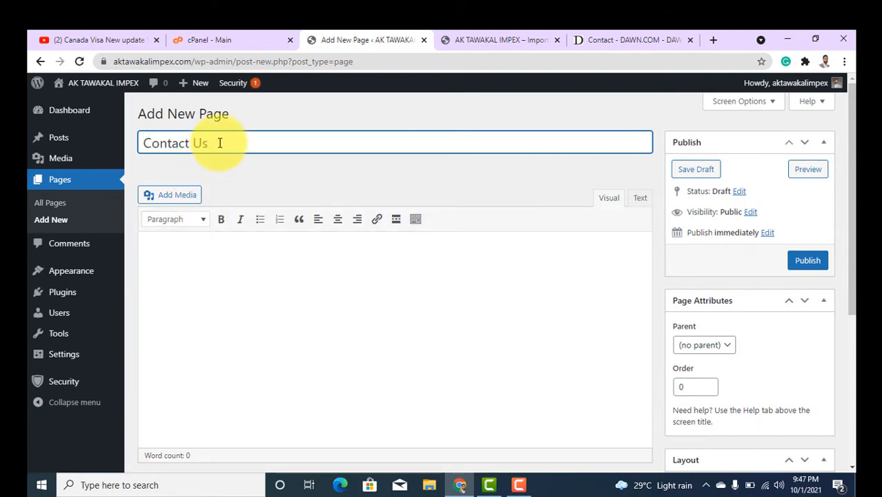
click(802, 259)
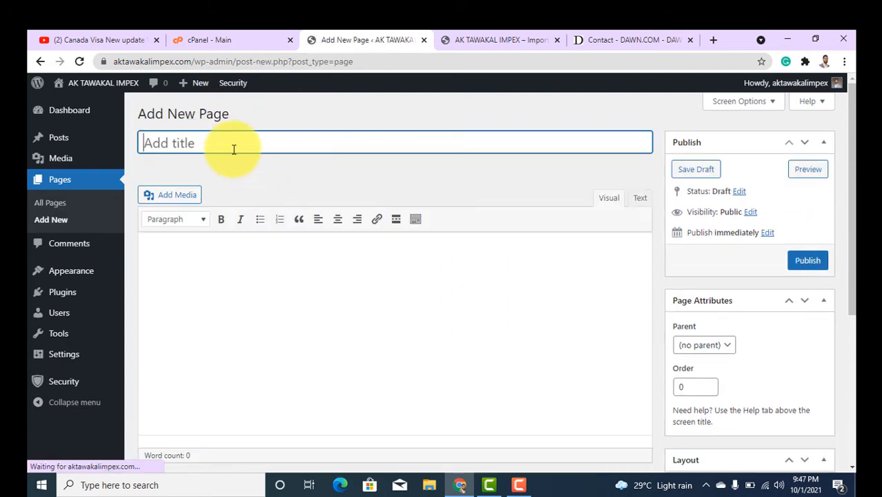
- Title the next new page "Privacy Policy" and publish it
text(P)
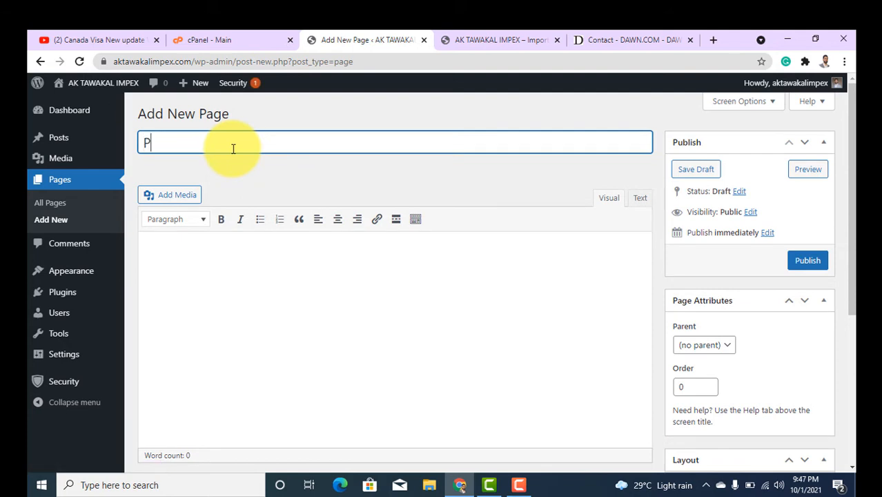
text(rivacy Policy)
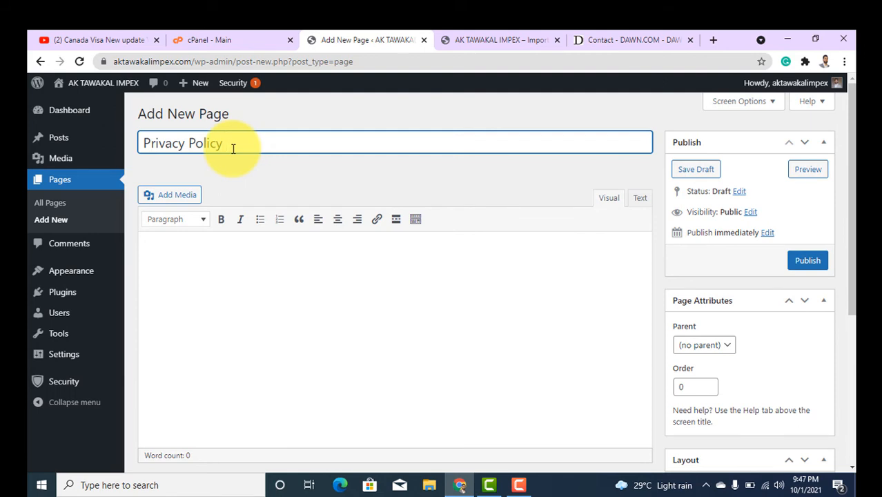
click(800, 262)
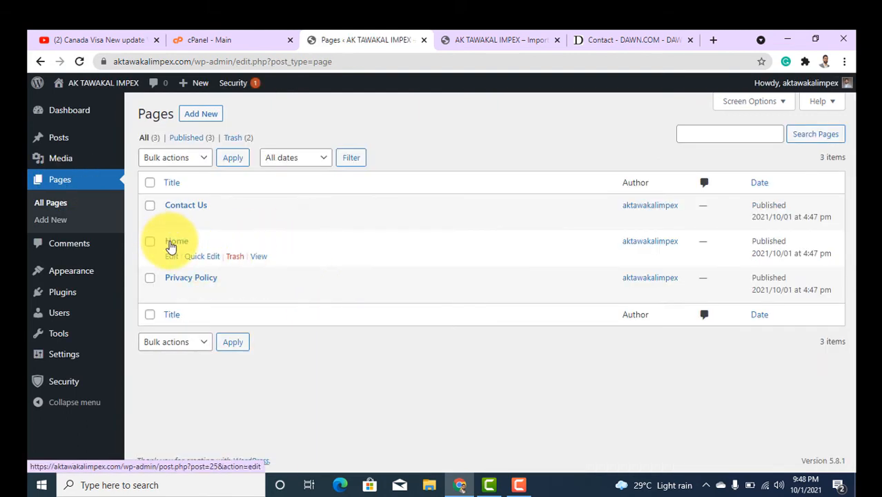
- Review the titles in the list of all pages and look through the posts shown on the live home page
drag(230, 250, 234, 210)
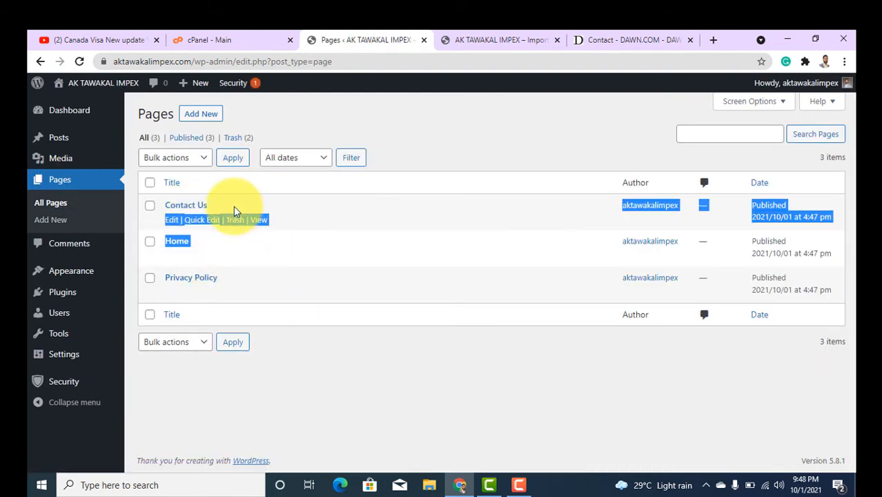
click(368, 338)
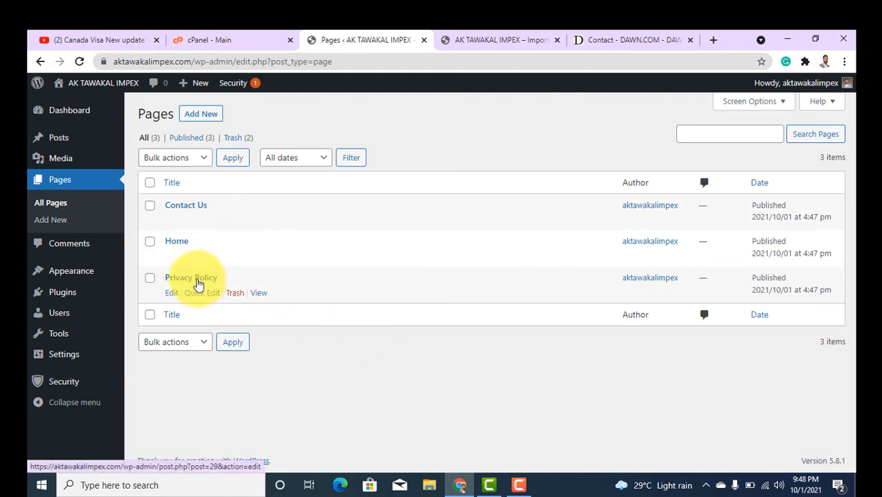
click(465, 41)
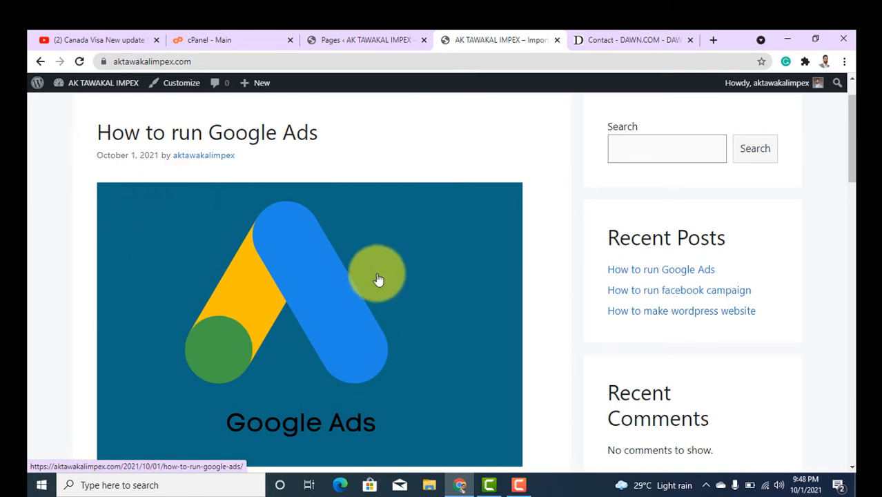
scroll(376, 281, down, 7)
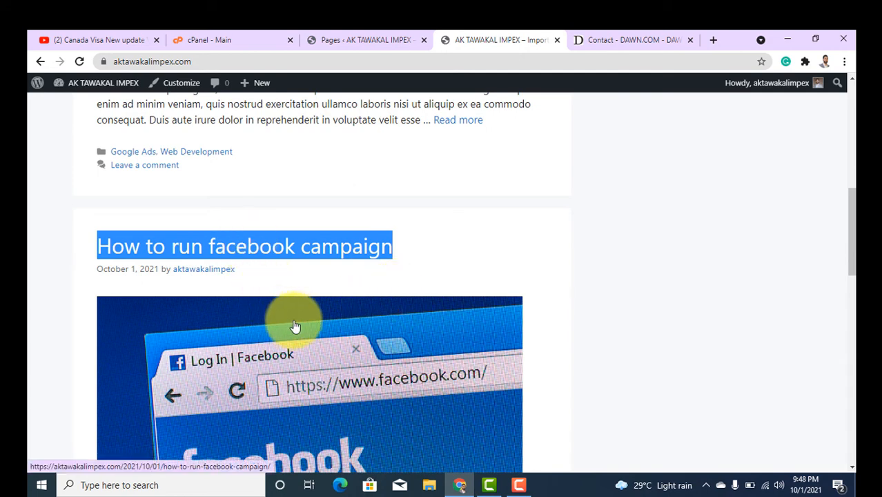
- Go back to the pages list, add a new page titled "Blog" and publish it
click(364, 39)
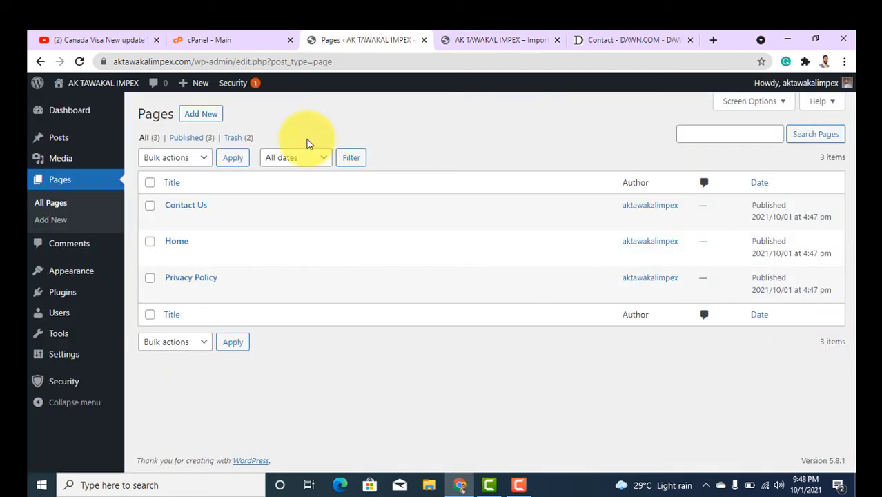
click(200, 113)
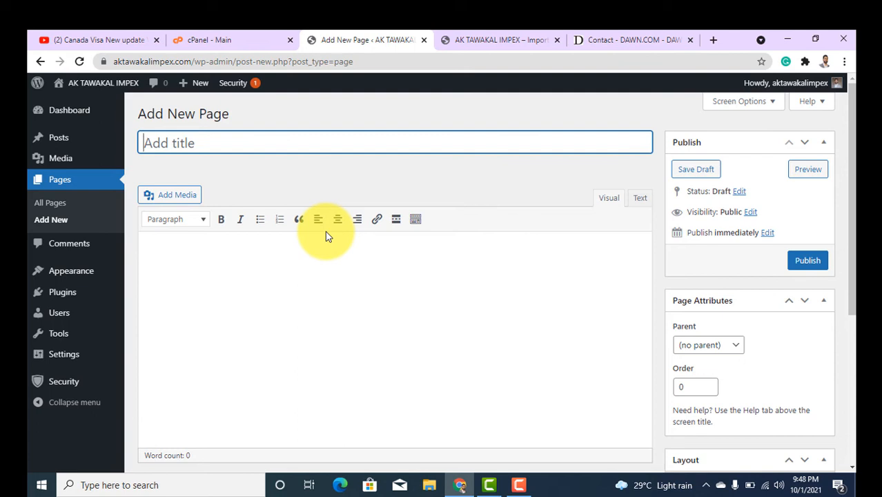
text(Blog)
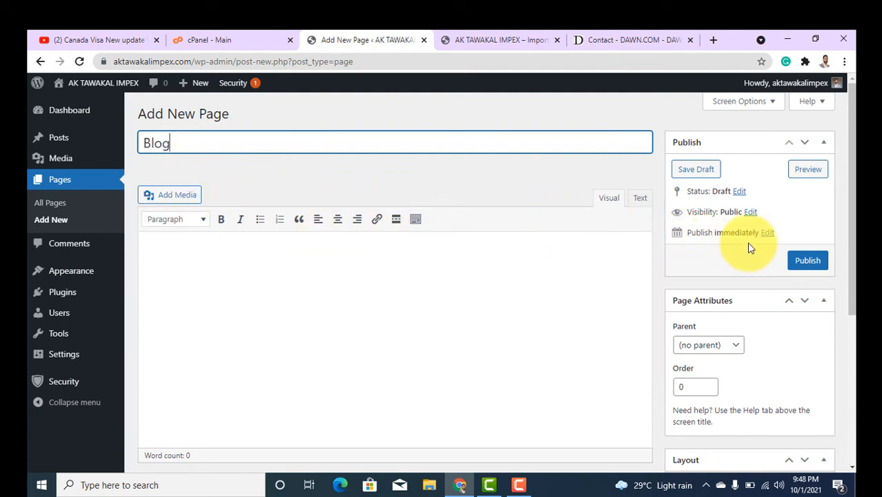
click(802, 262)
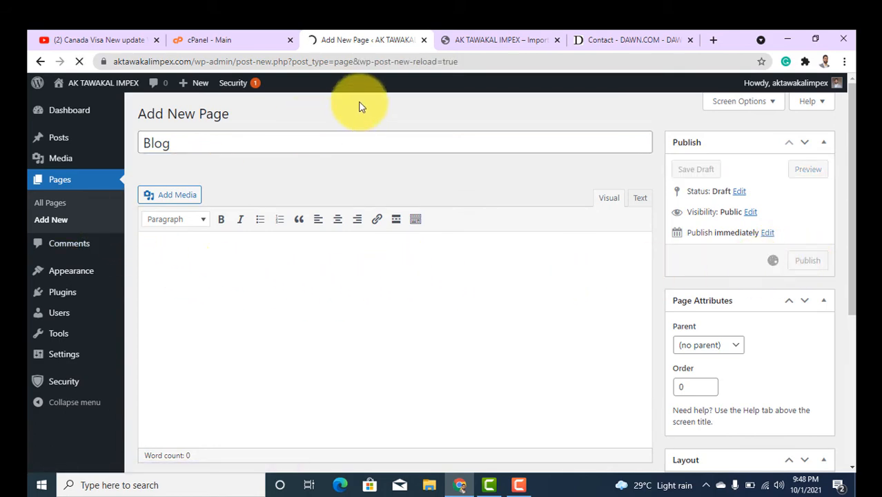
- Check the top of the live home page and open the site's Reading settings in the admin area
click(465, 39)
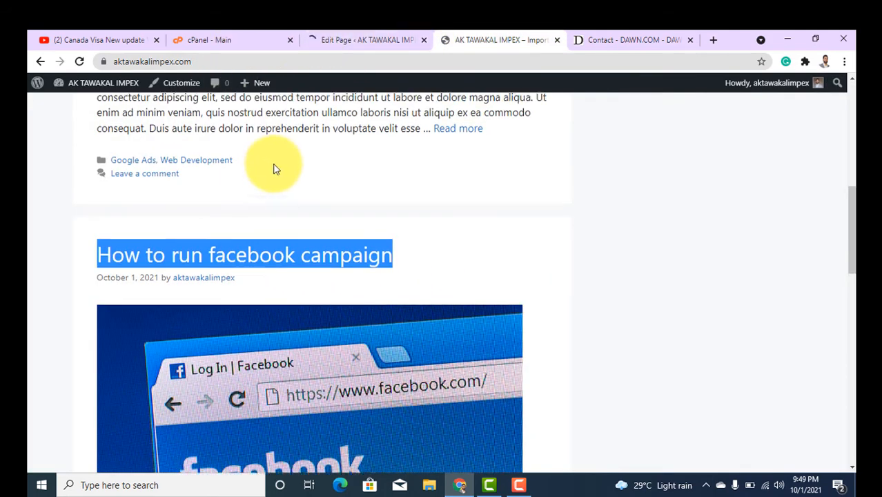
scroll(275, 169, up, 10)
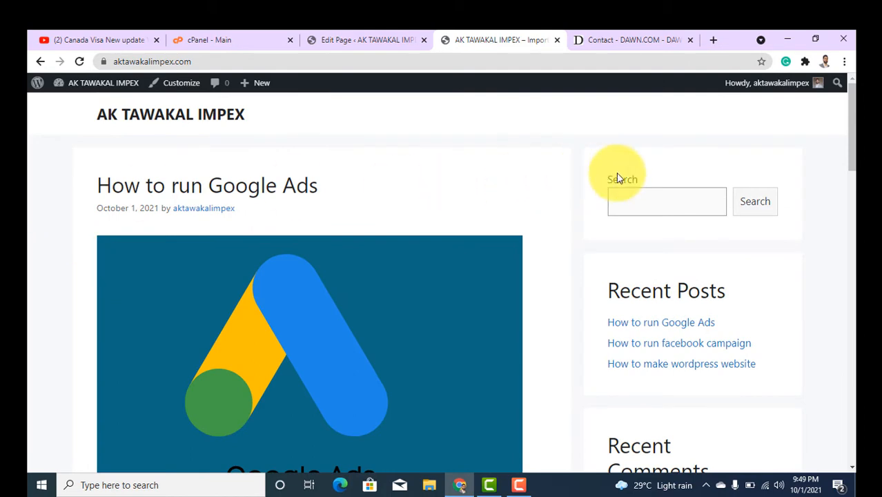
click(356, 37)
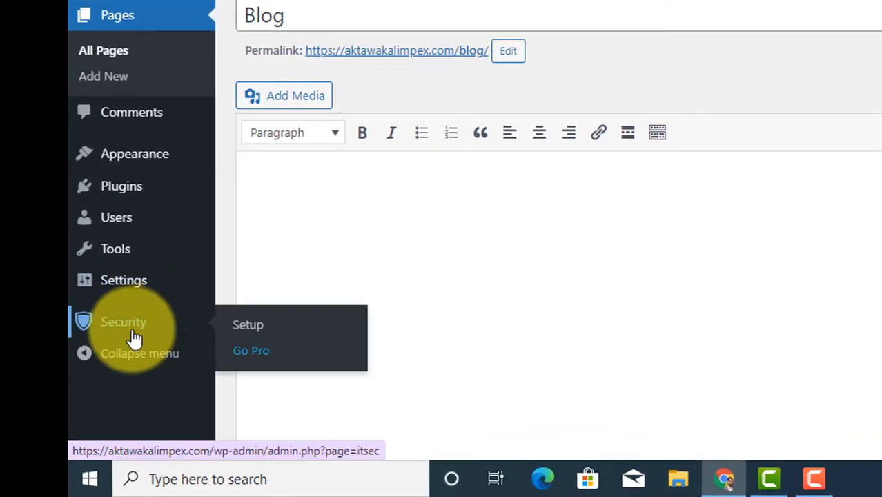
mouse_move(141, 291)
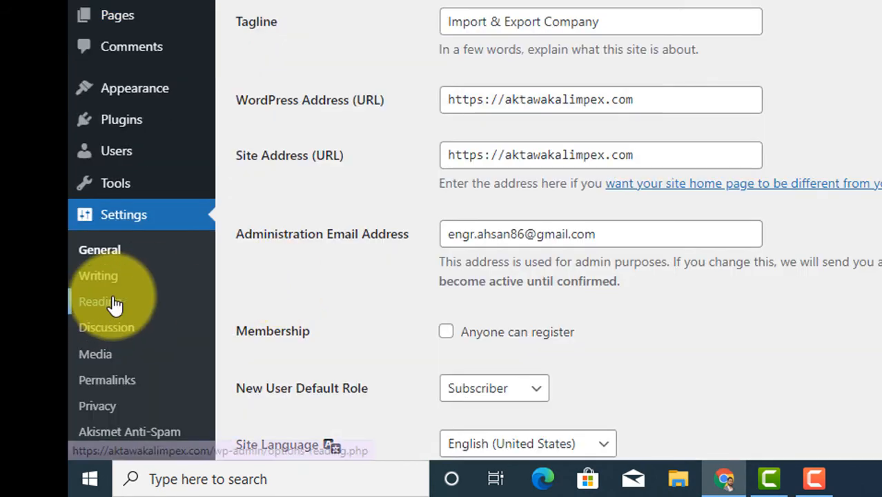
click(114, 302)
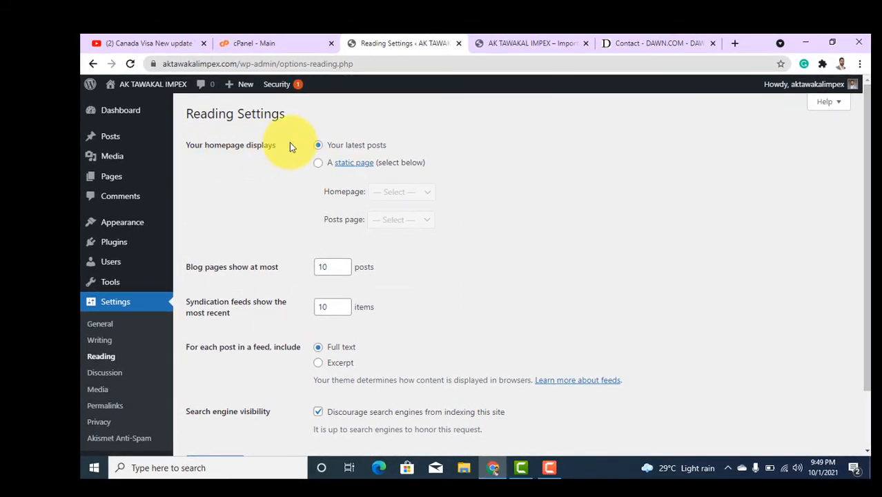
- Compare the live home page's content with the homepage display option in the Reading settings
click(485, 45)
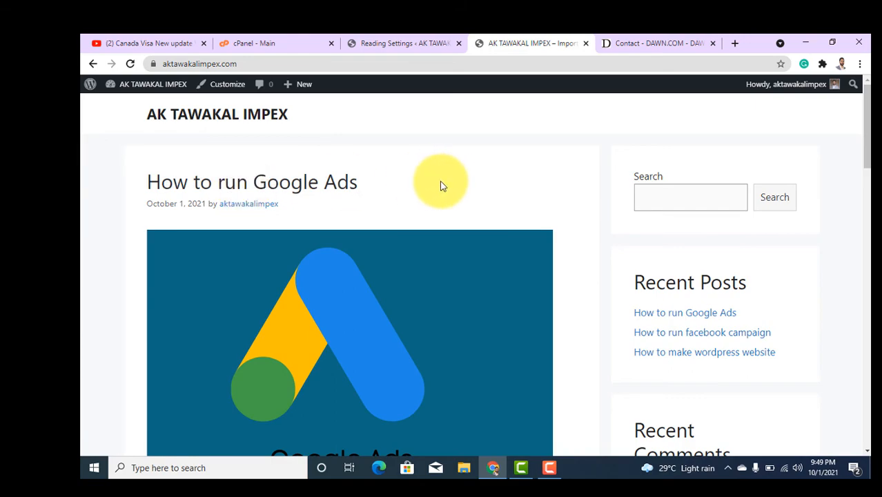
scroll(339, 276, down, 5)
scroll(351, 252, up, 2)
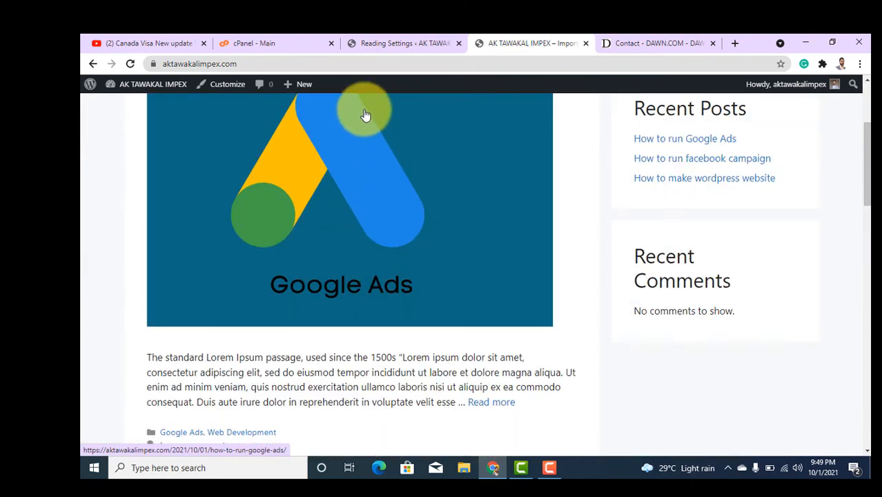
click(383, 43)
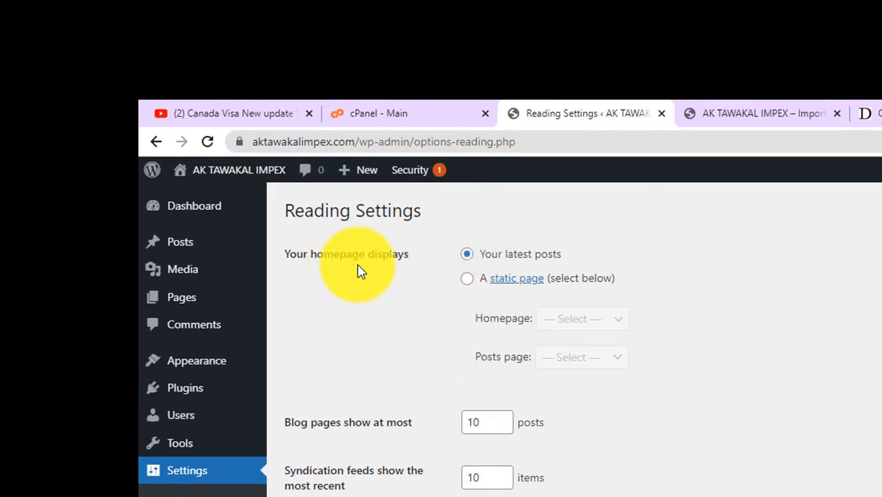
- Make the homepage display a static page, with Home as homepage and Blog as posts page, and save the changes
click(467, 280)
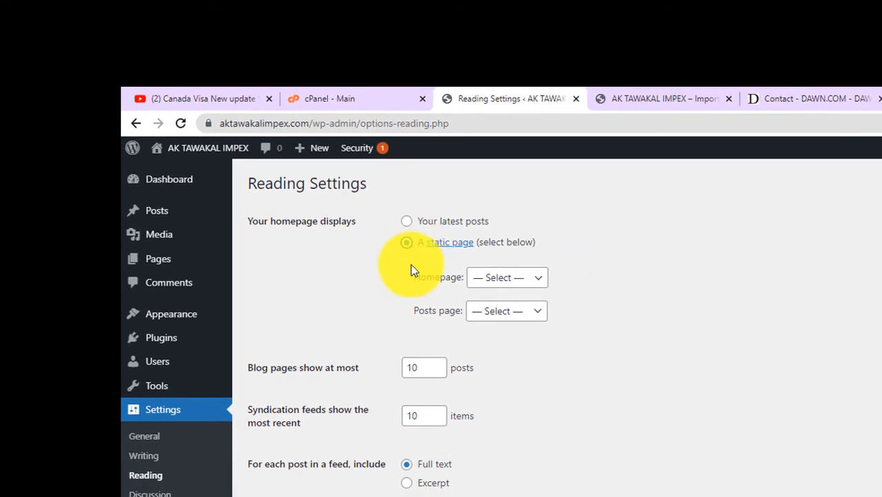
click(496, 287)
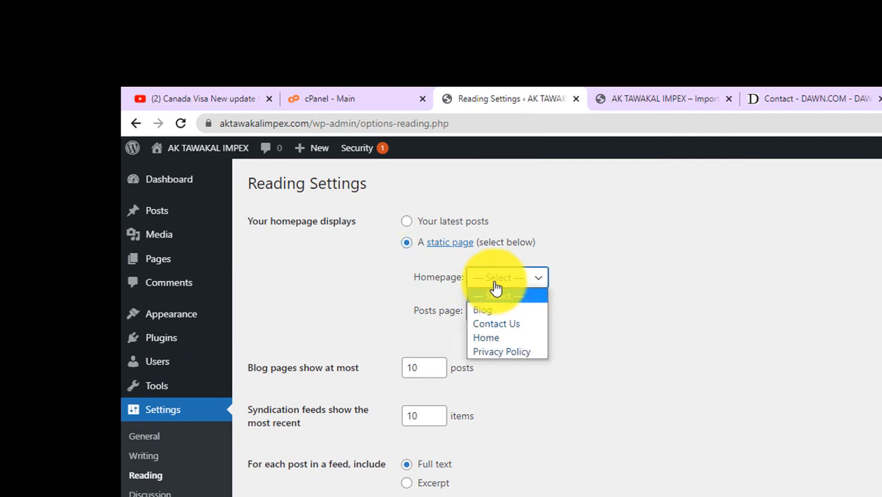
click(498, 339)
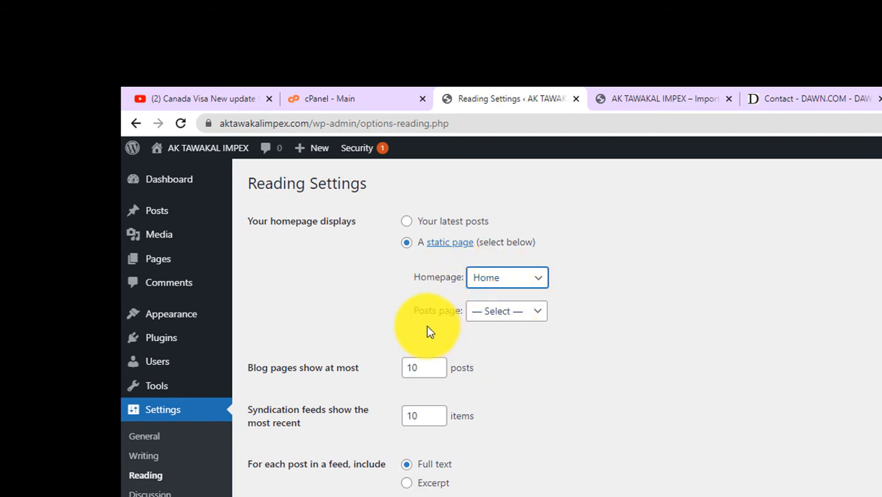
click(491, 310)
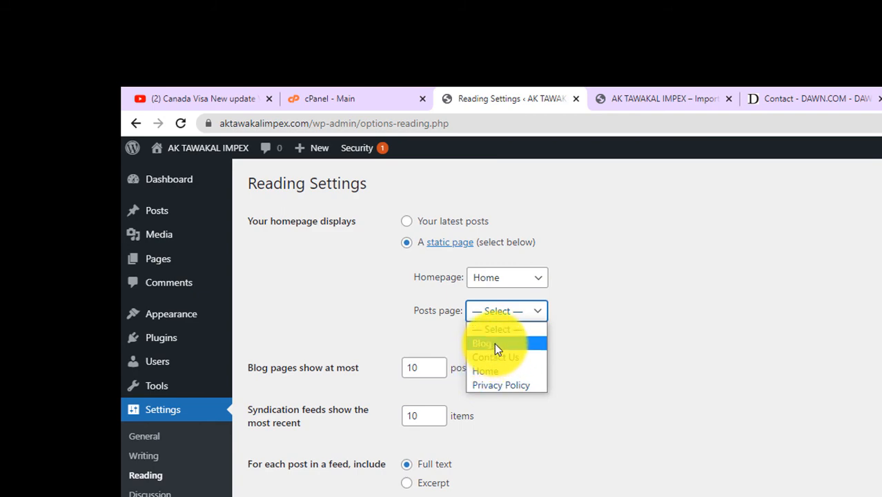
click(494, 343)
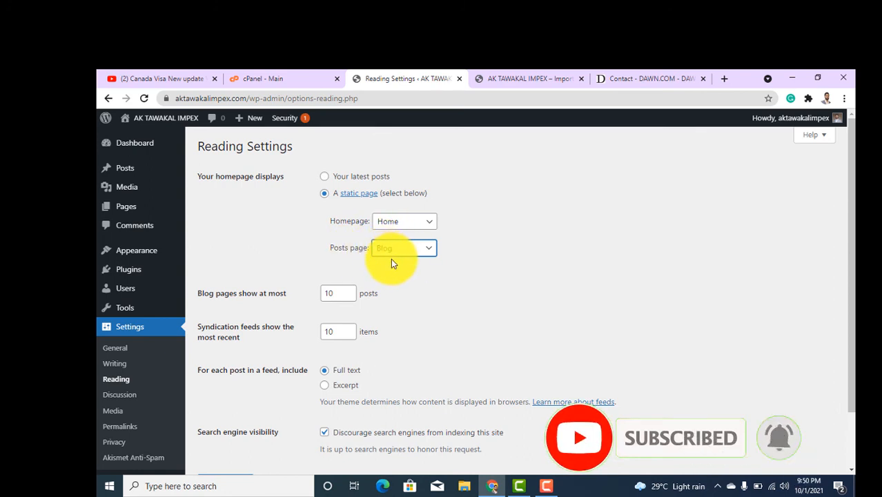
scroll(432, 291, down, 2)
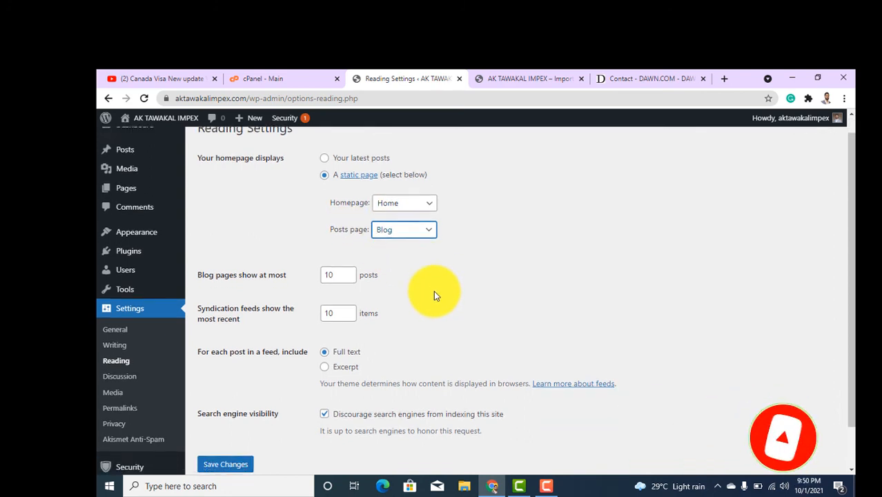
click(238, 417)
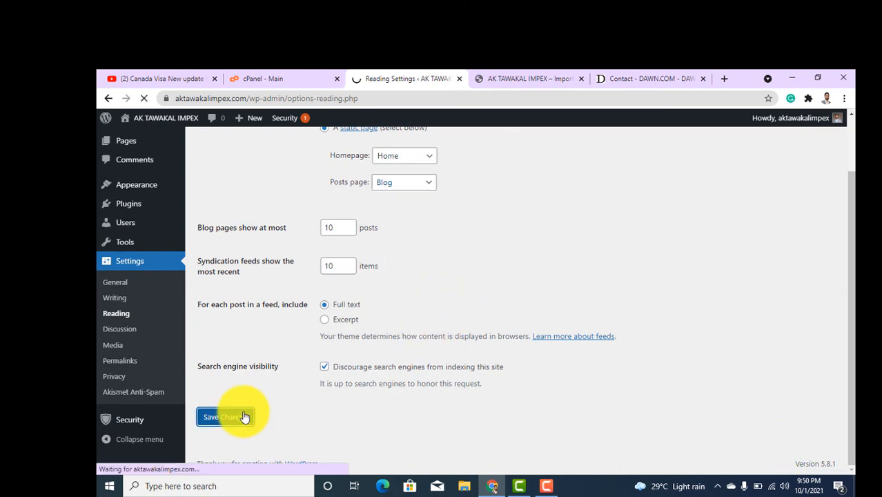
- Reload the live site's home page to check its content and navigation links
click(485, 77)
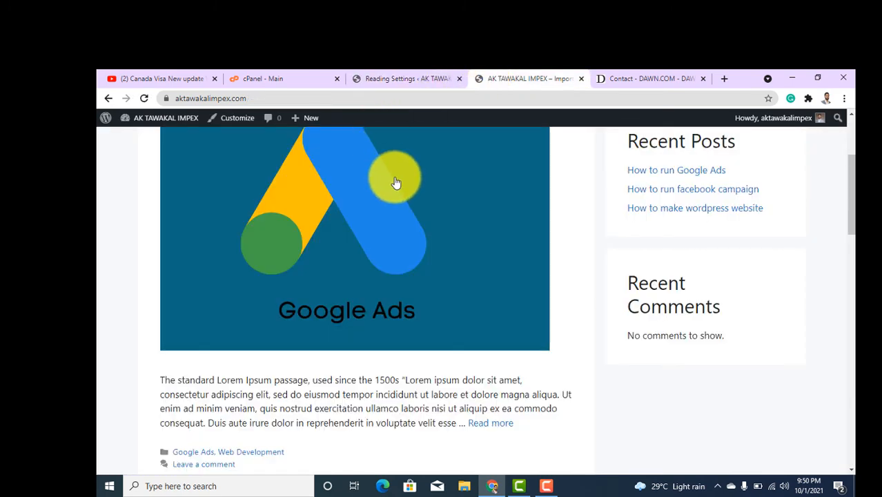
scroll(394, 186, up, 3)
click(149, 100)
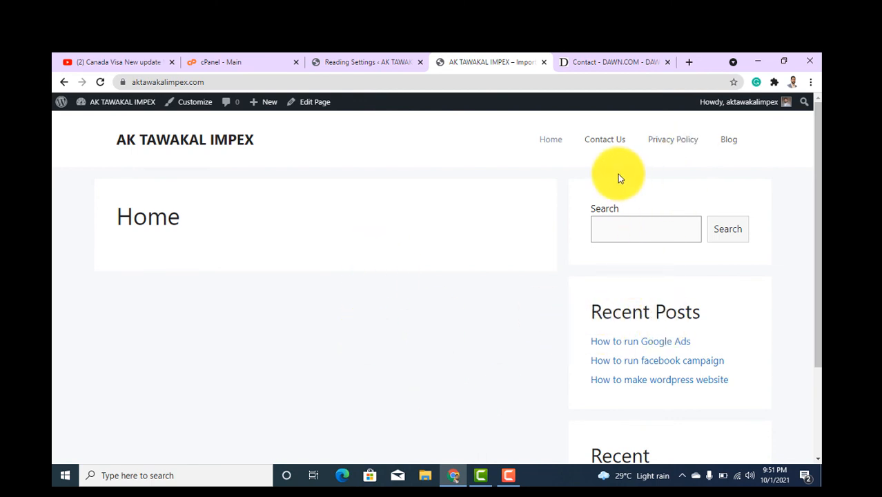
- Open the Blog page on the live site and look through the posts listed there
click(733, 147)
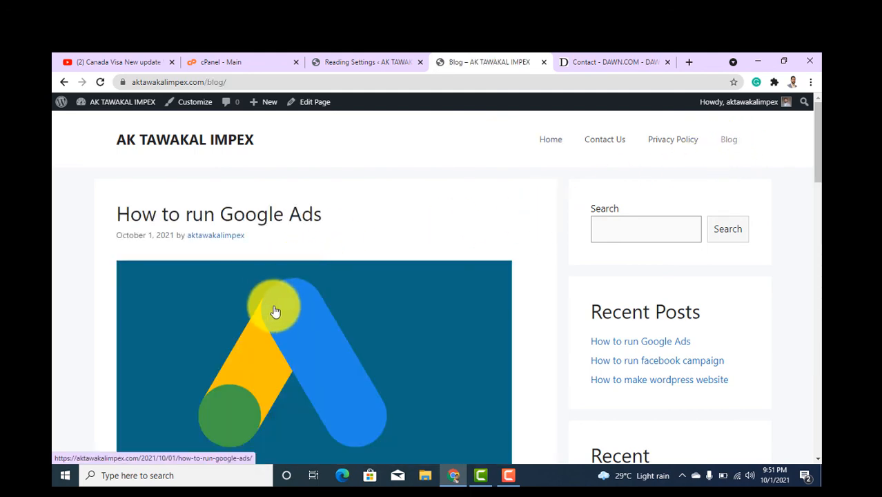
scroll(275, 308, down, 2)
scroll(191, 227, up, 2)
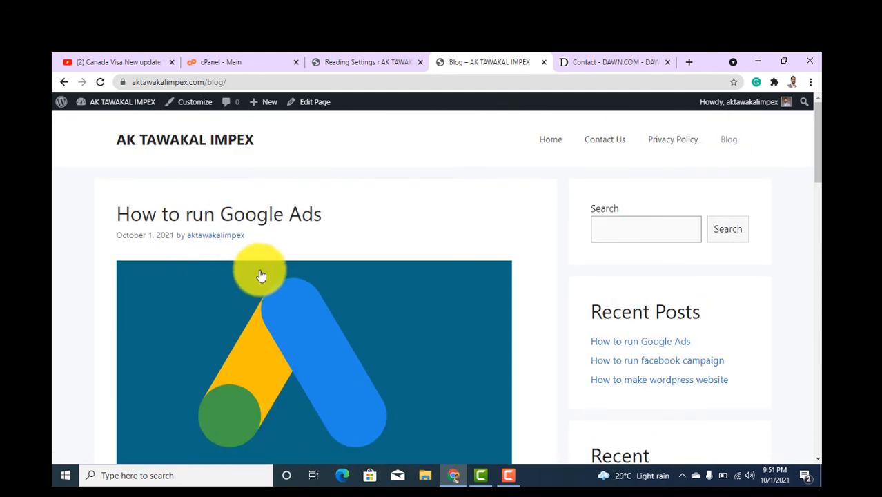
scroll(276, 290, down, 8)
scroll(297, 324, down, 3)
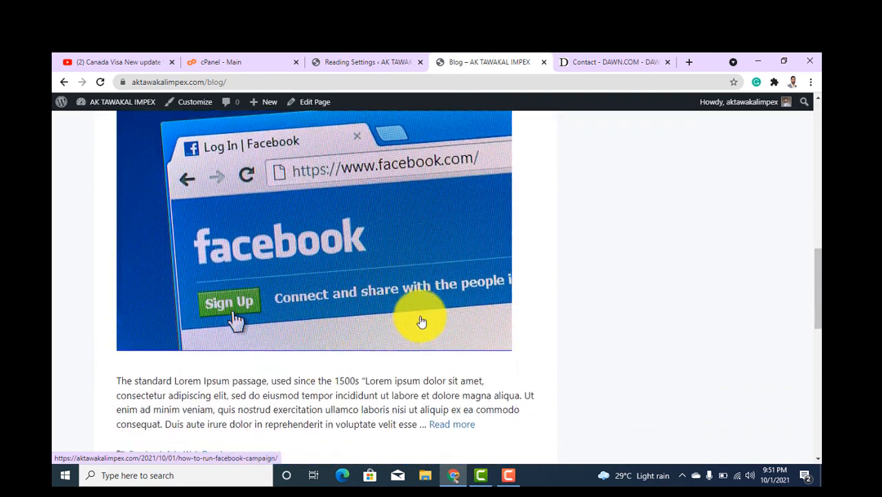
scroll(417, 316, up, 10)
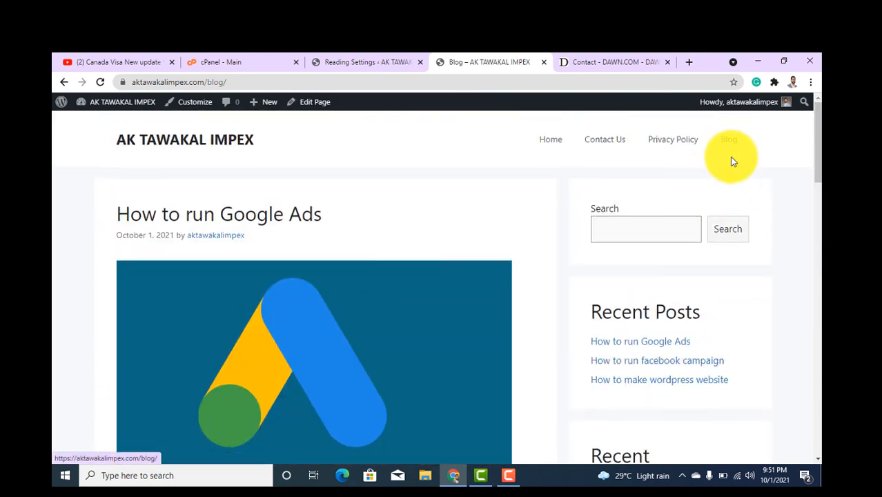